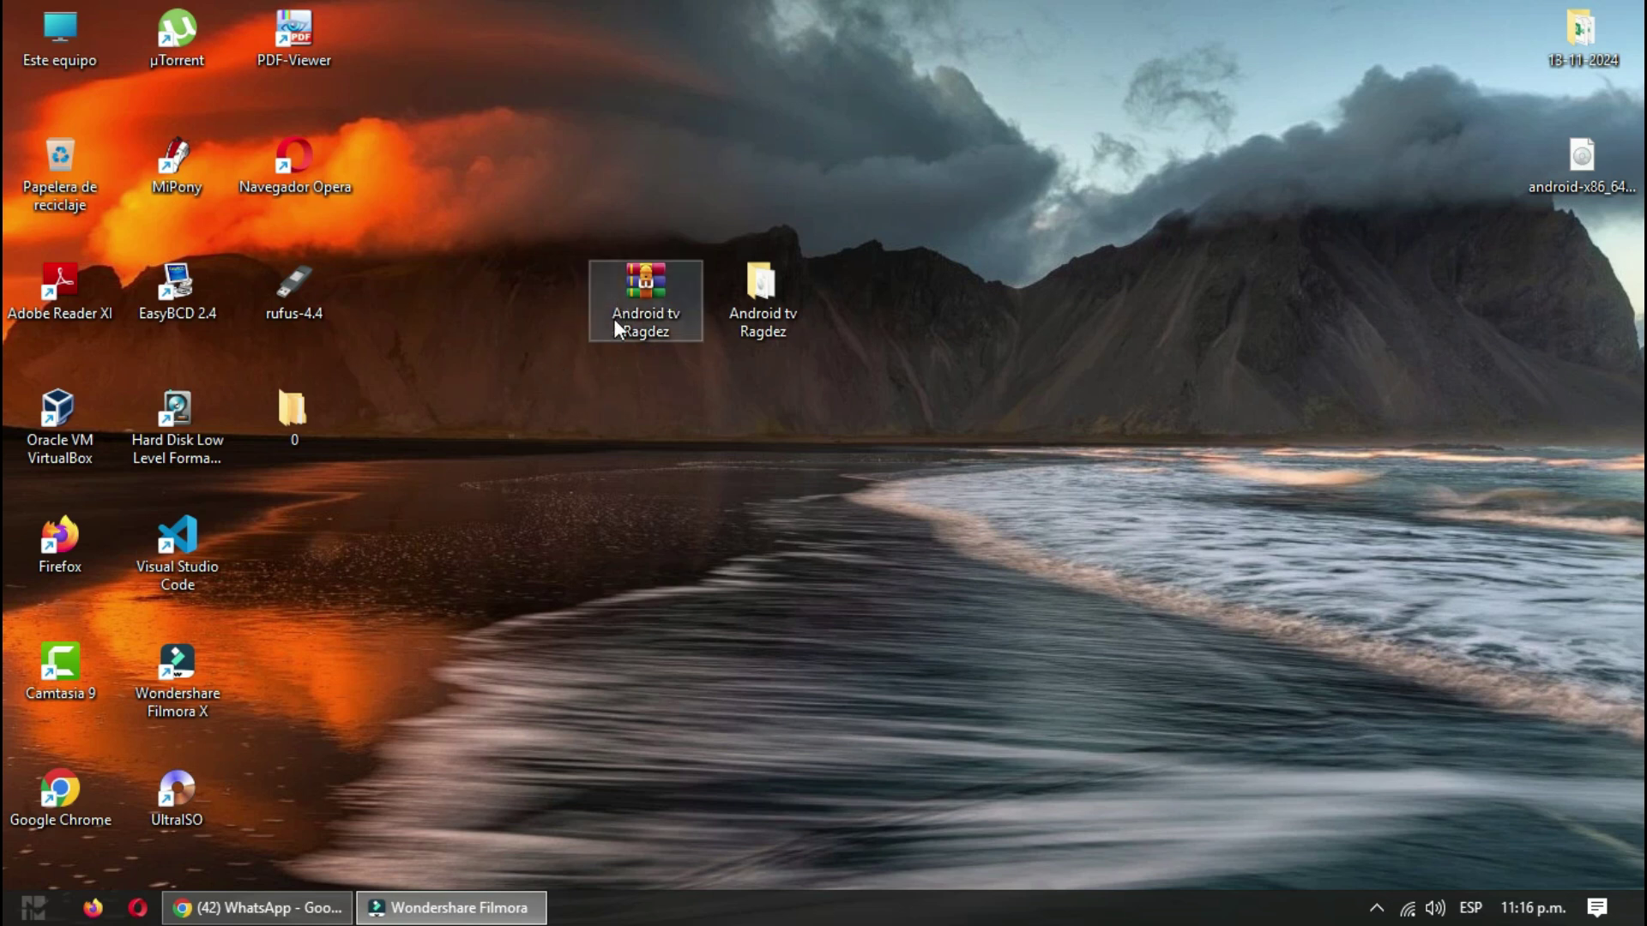
Open the extracted Android tv Ragdez folder on the desktop and launch rufus-4.6 from it
right_click(641, 278)
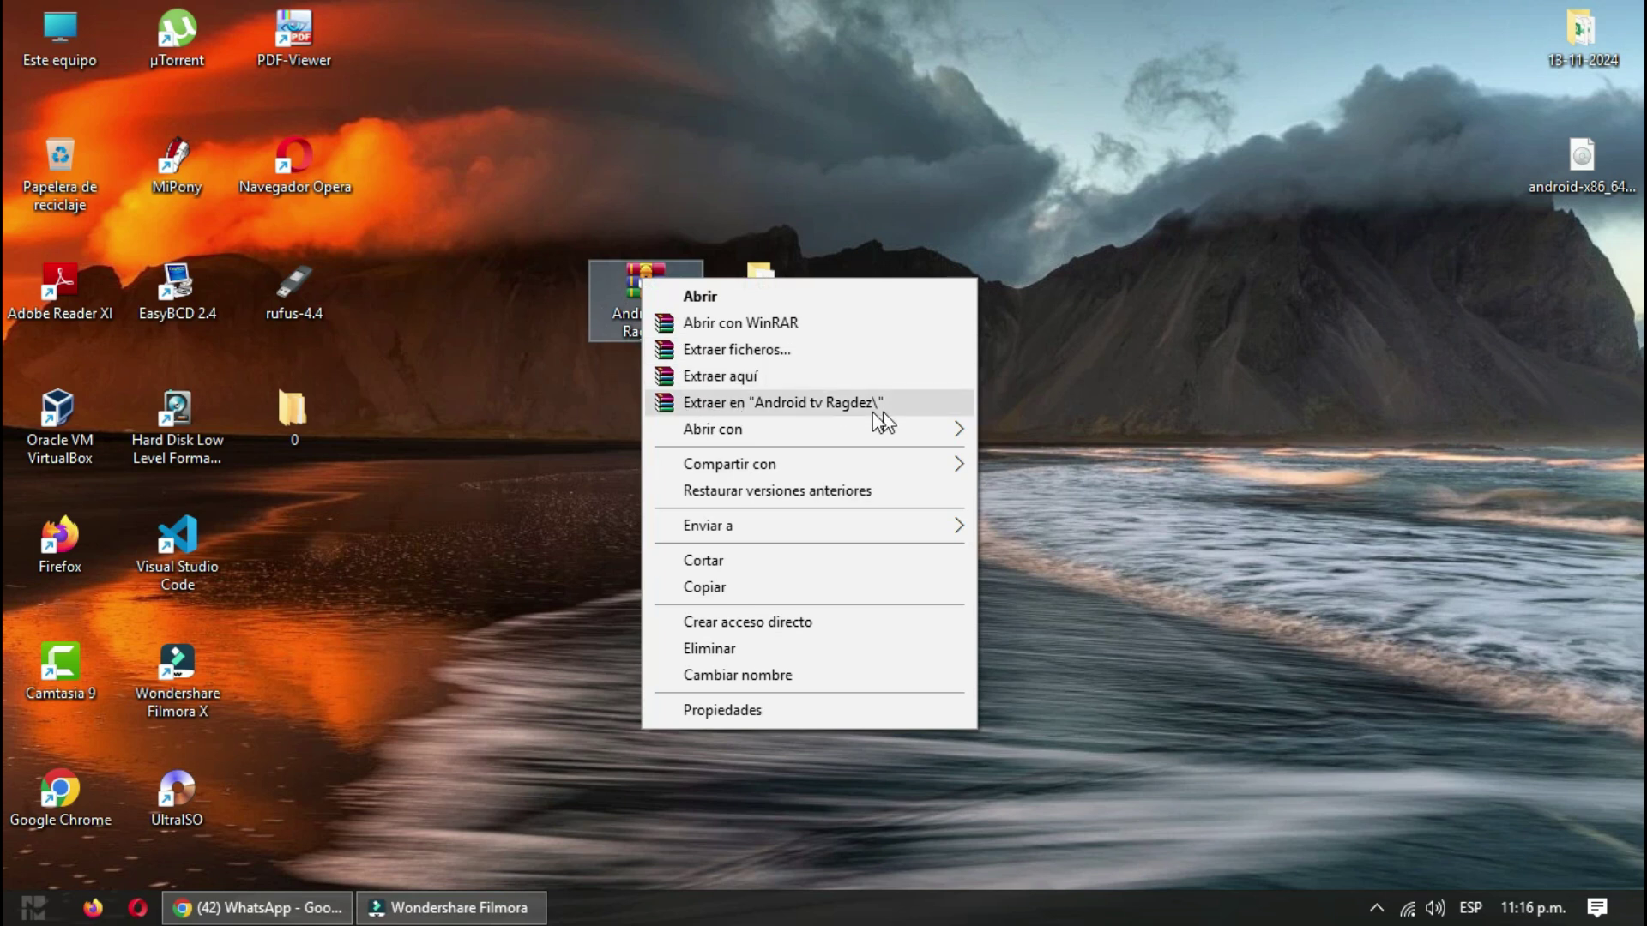
left_click(978, 334)
mouse_move(769, 305)
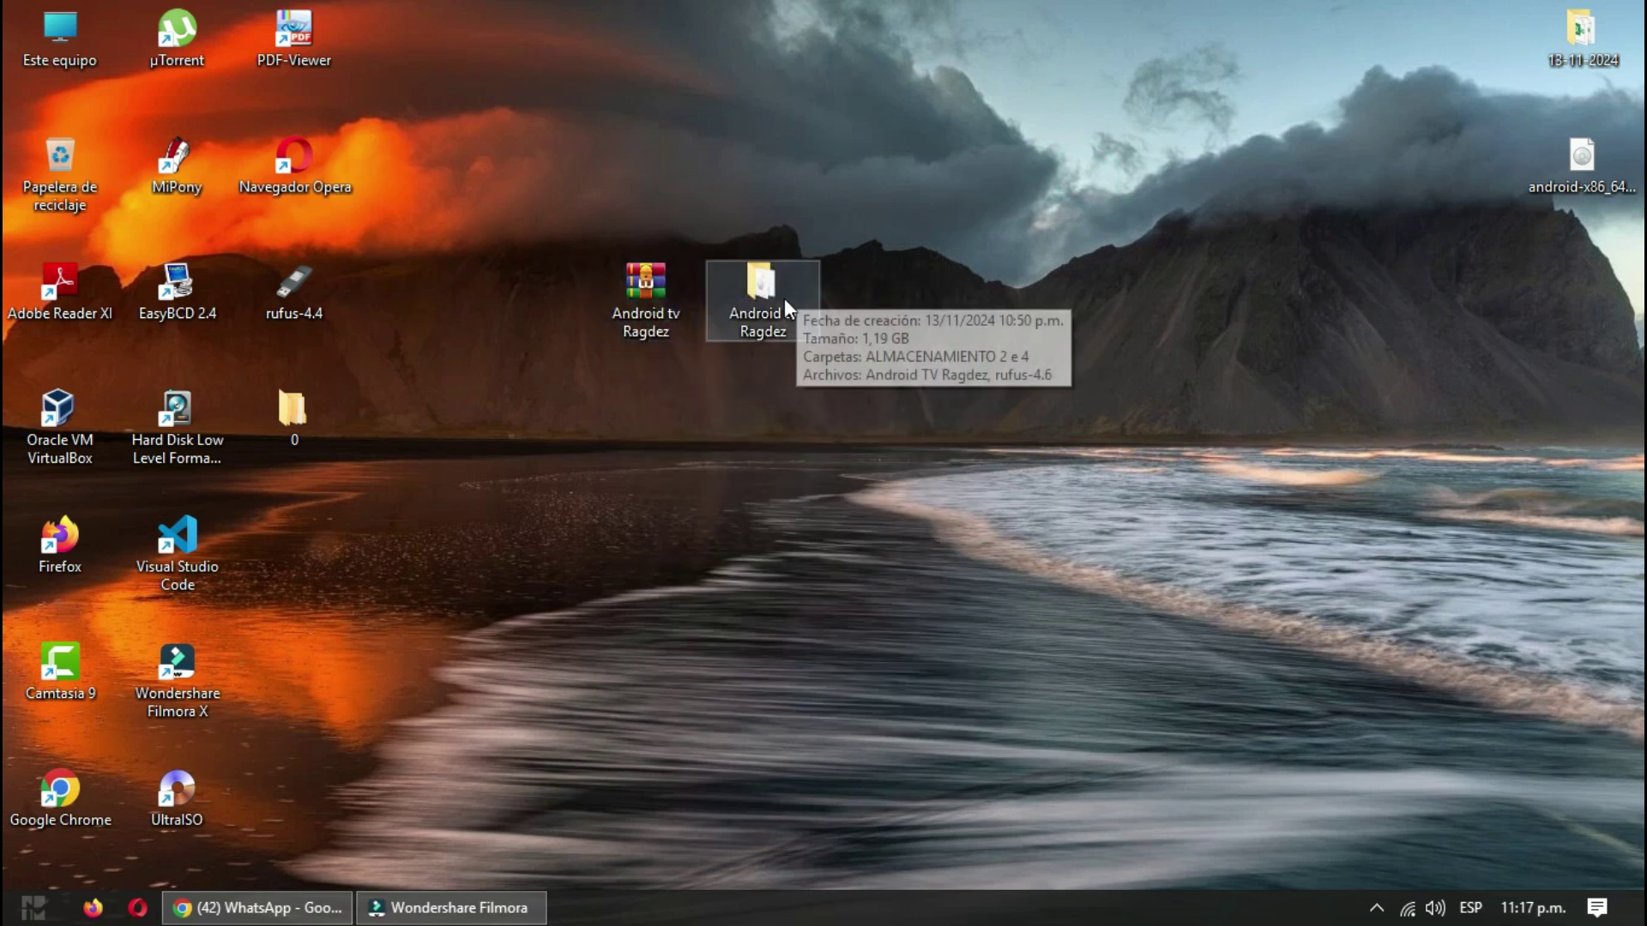
double_click(760, 281)
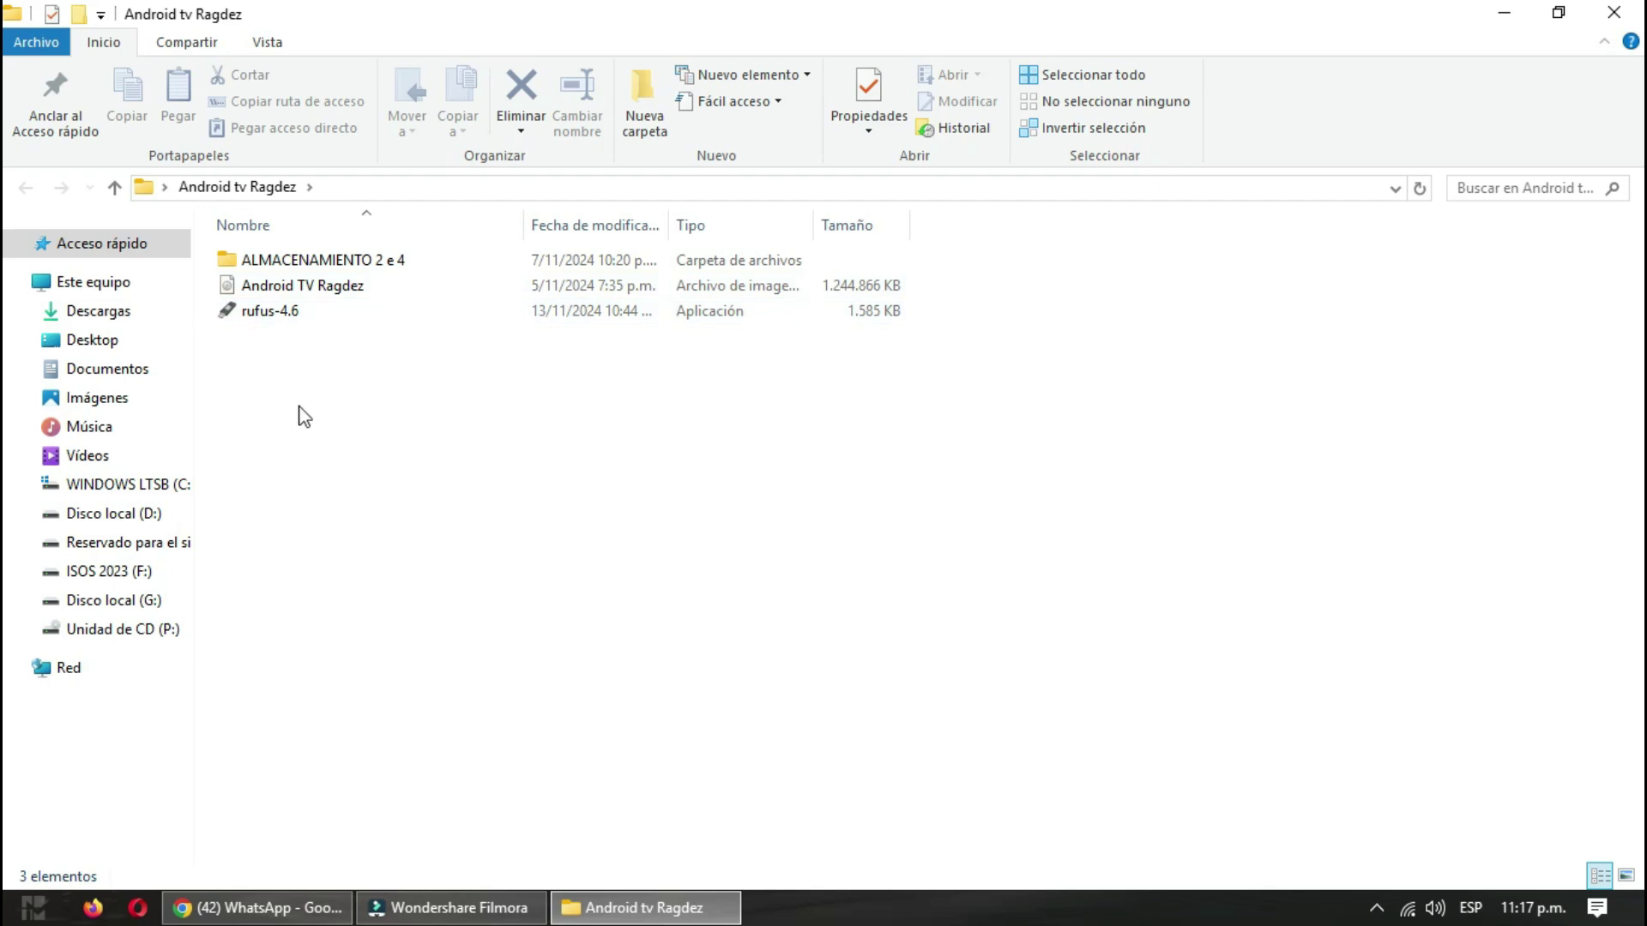
double_click(272, 314)
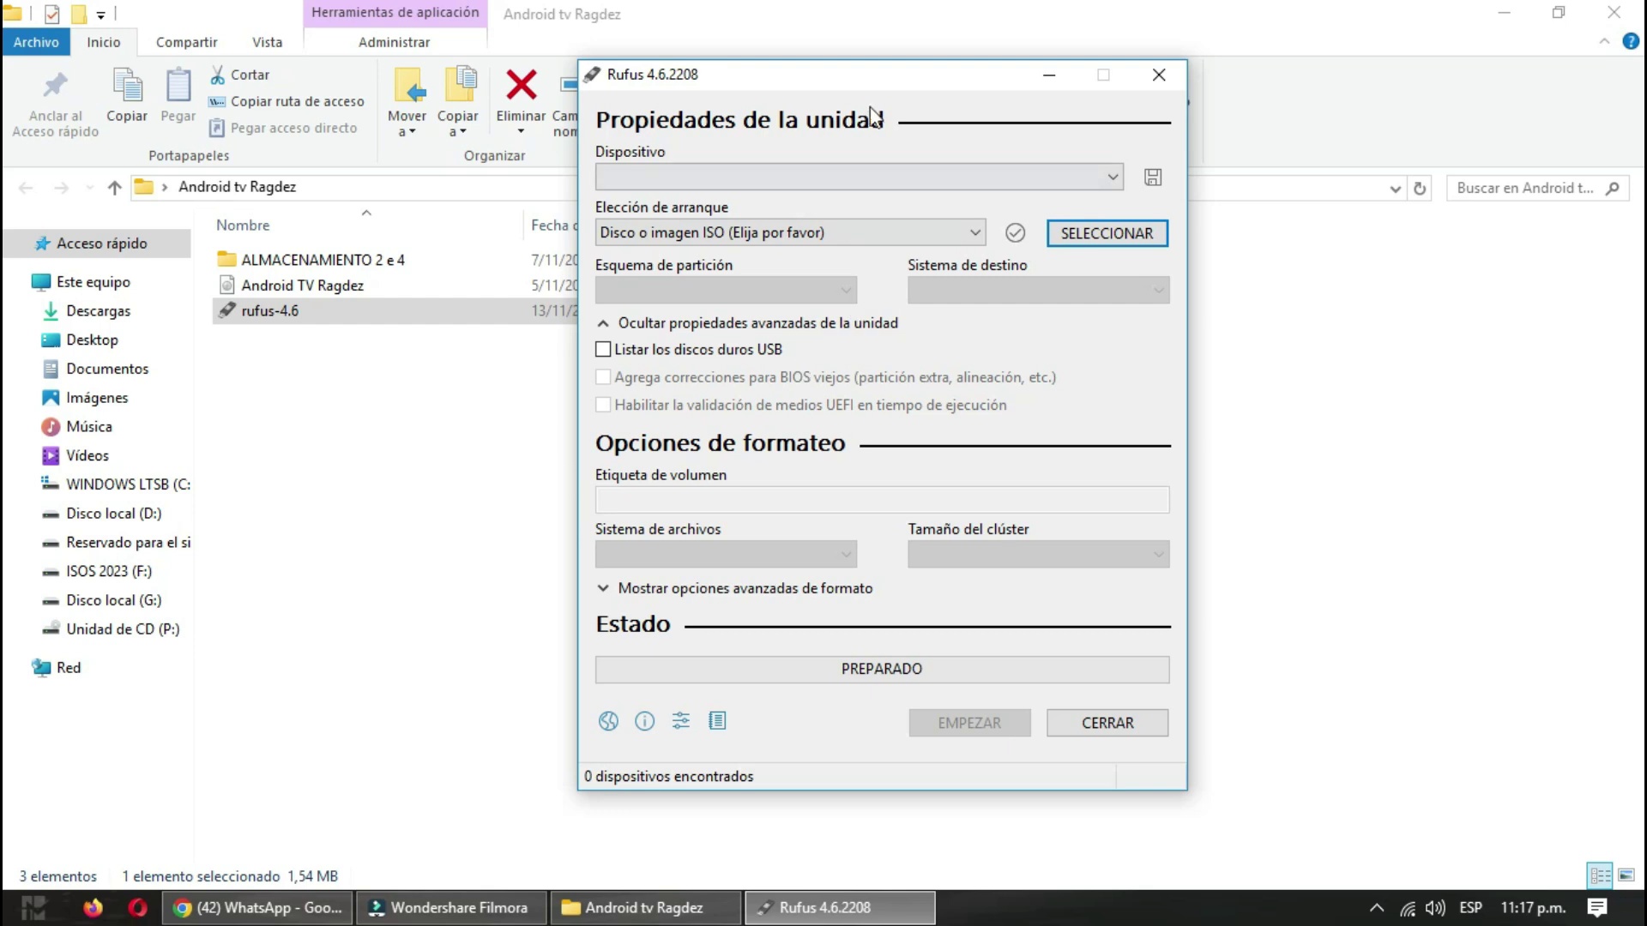
left_click_drag(863, 83, 1021, 94)
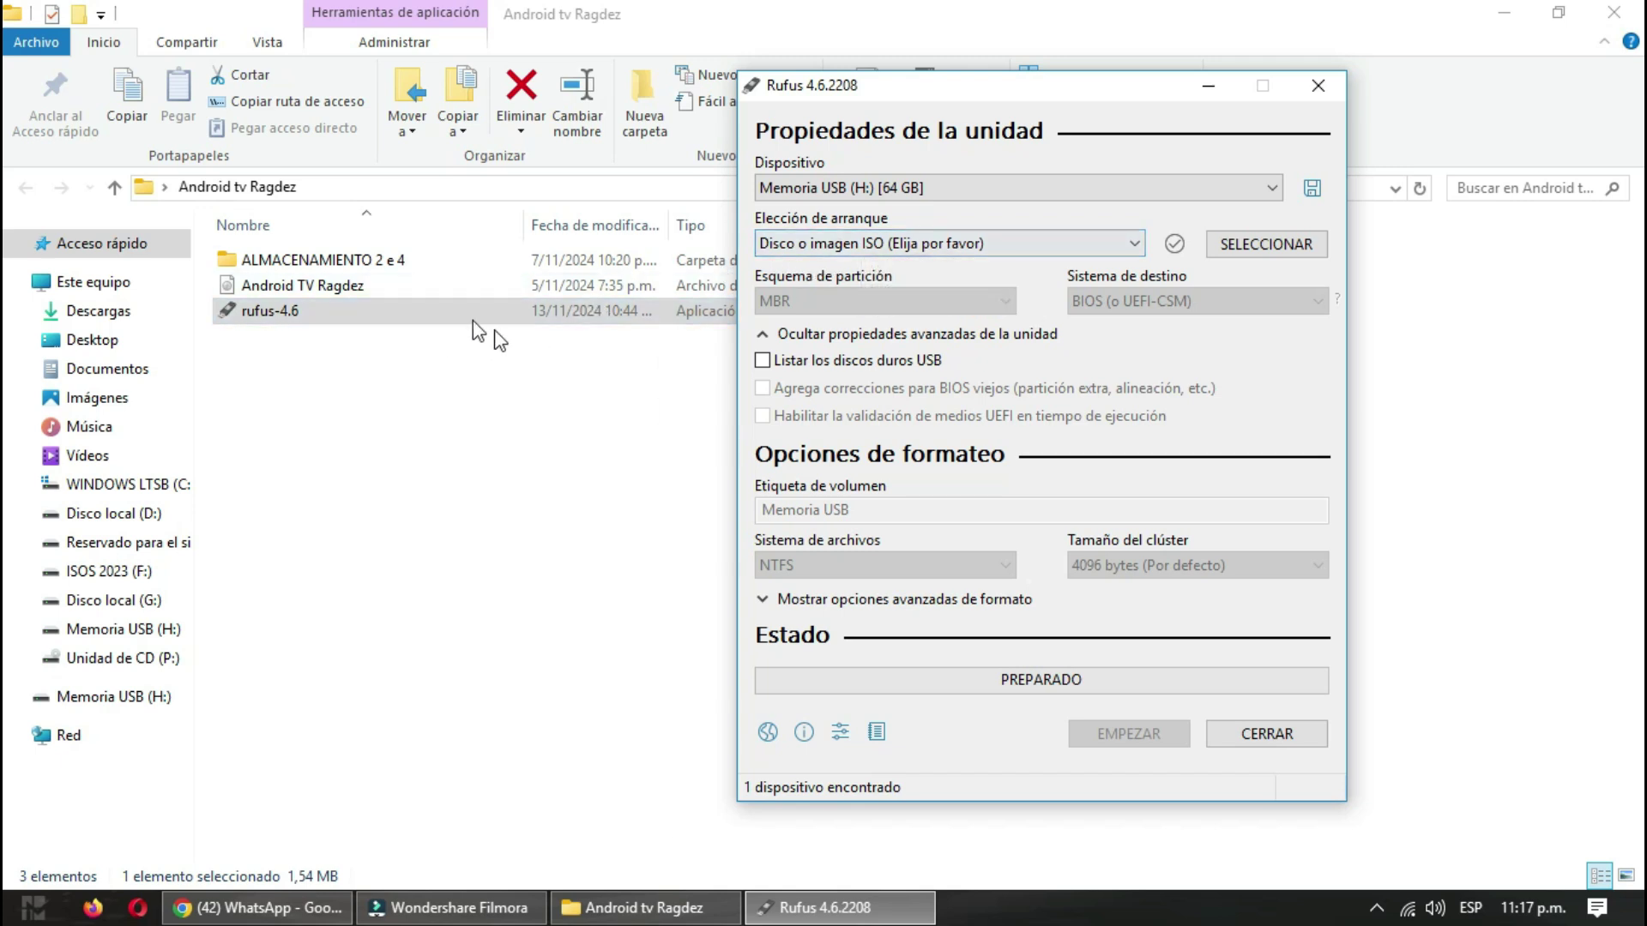
Write the Android TV Ragdez ISO to the 64 GB Memoria USB (H:) drive, accepting the warnings, and close Rufus
left_click_drag(353, 295, 882, 257)
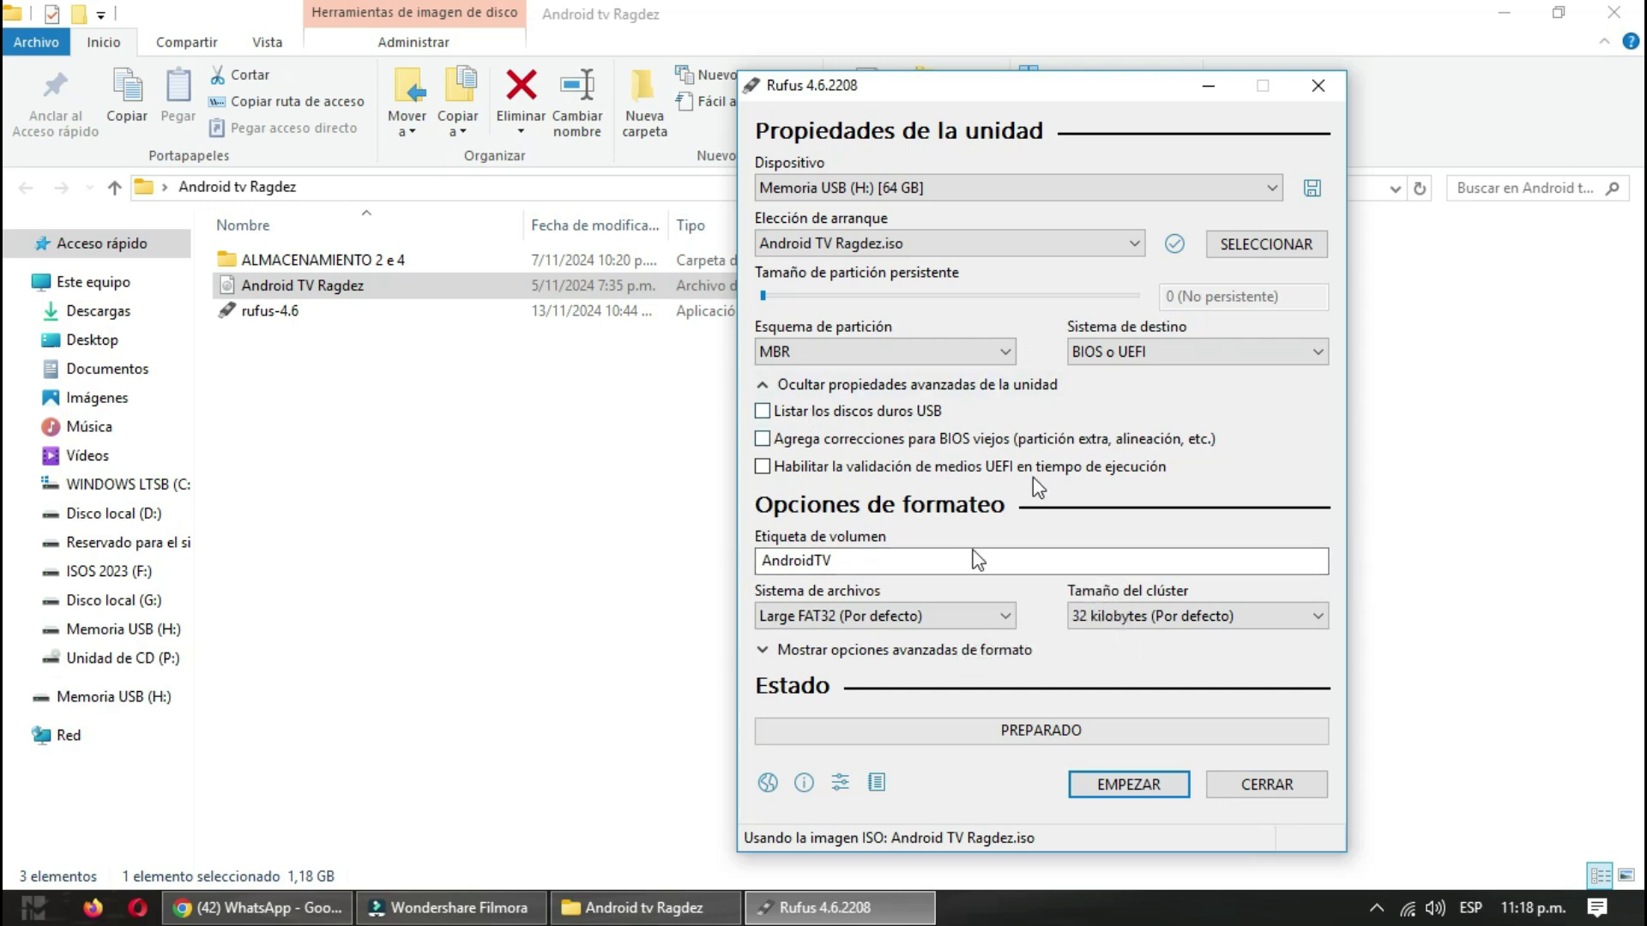
left_click(1129, 784)
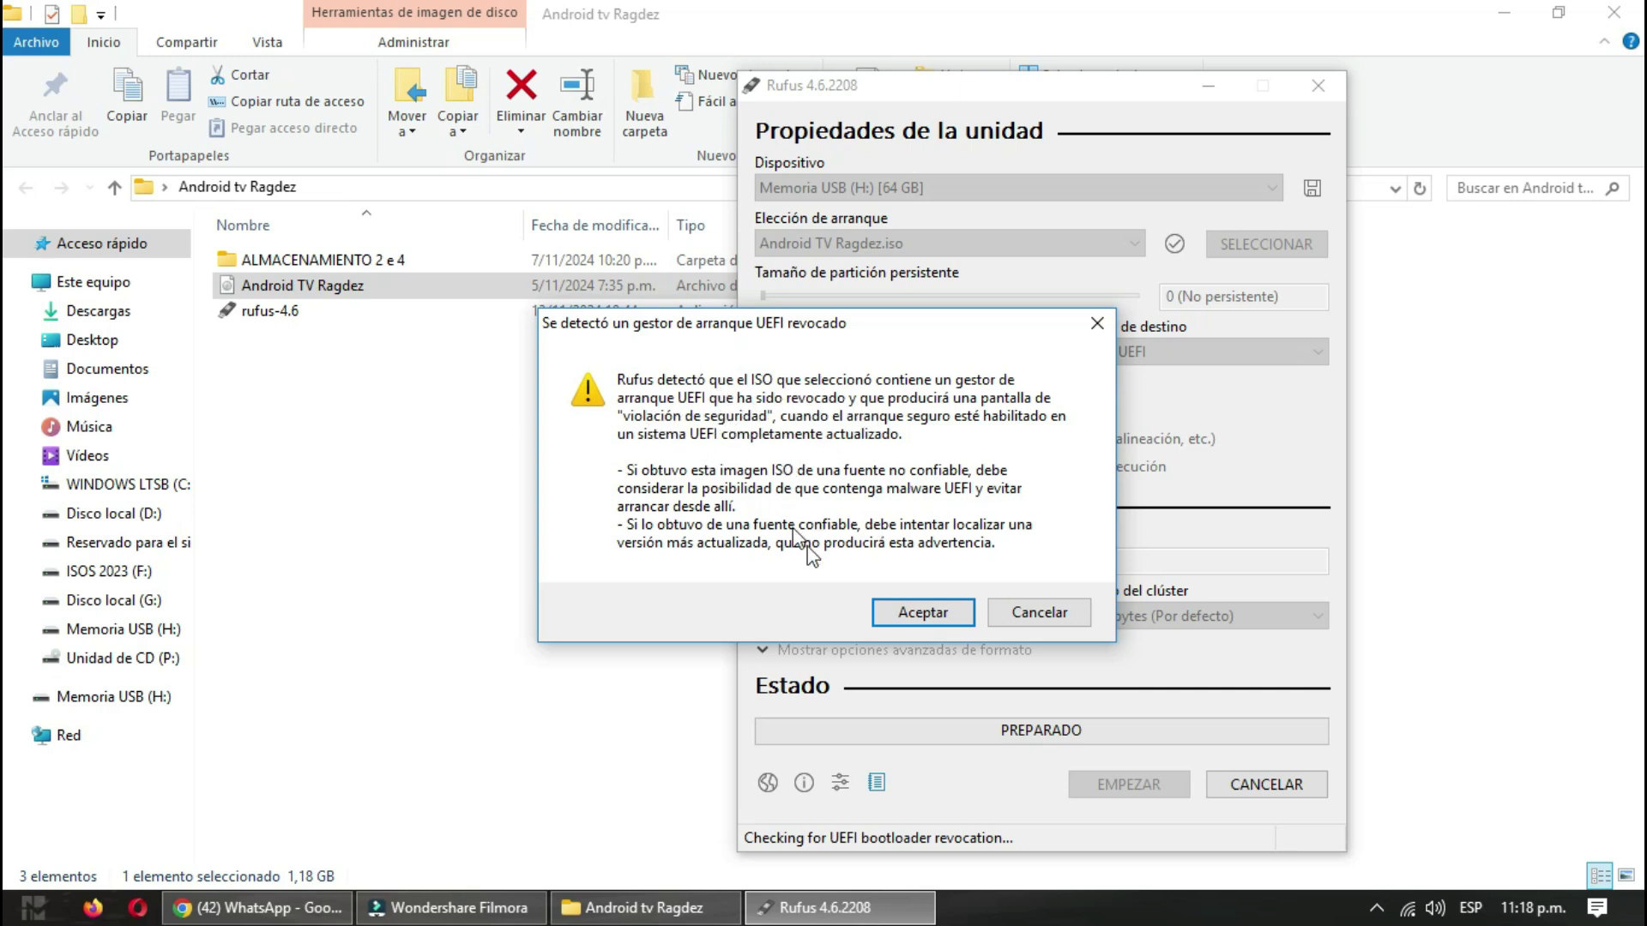
left_click(933, 614)
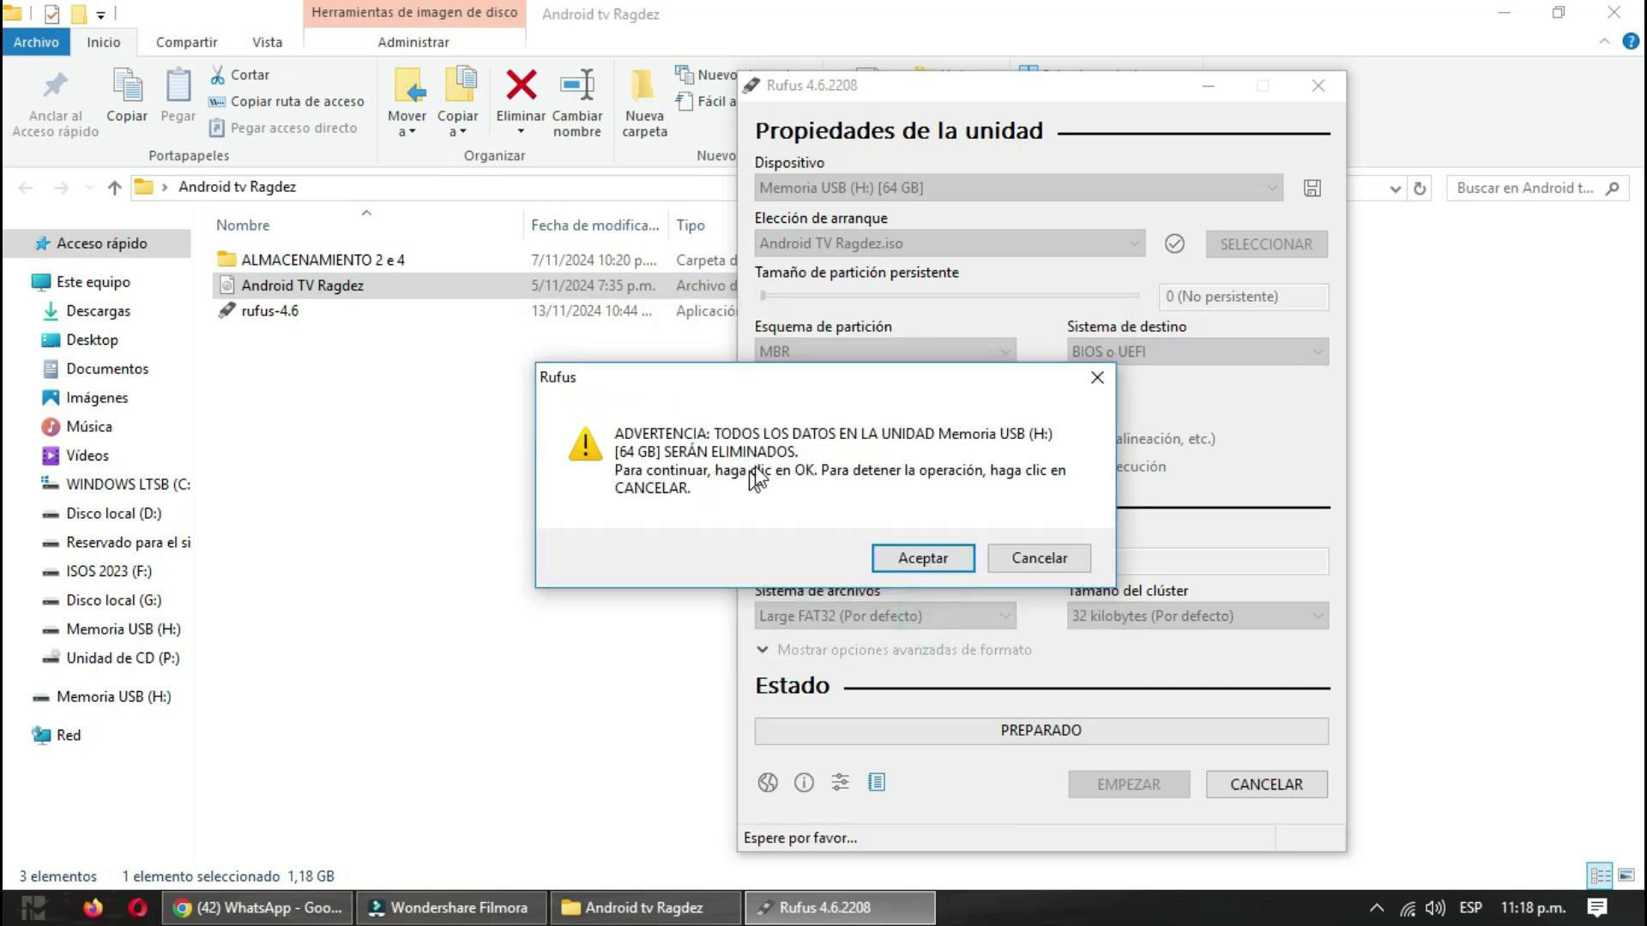
left_click(925, 566)
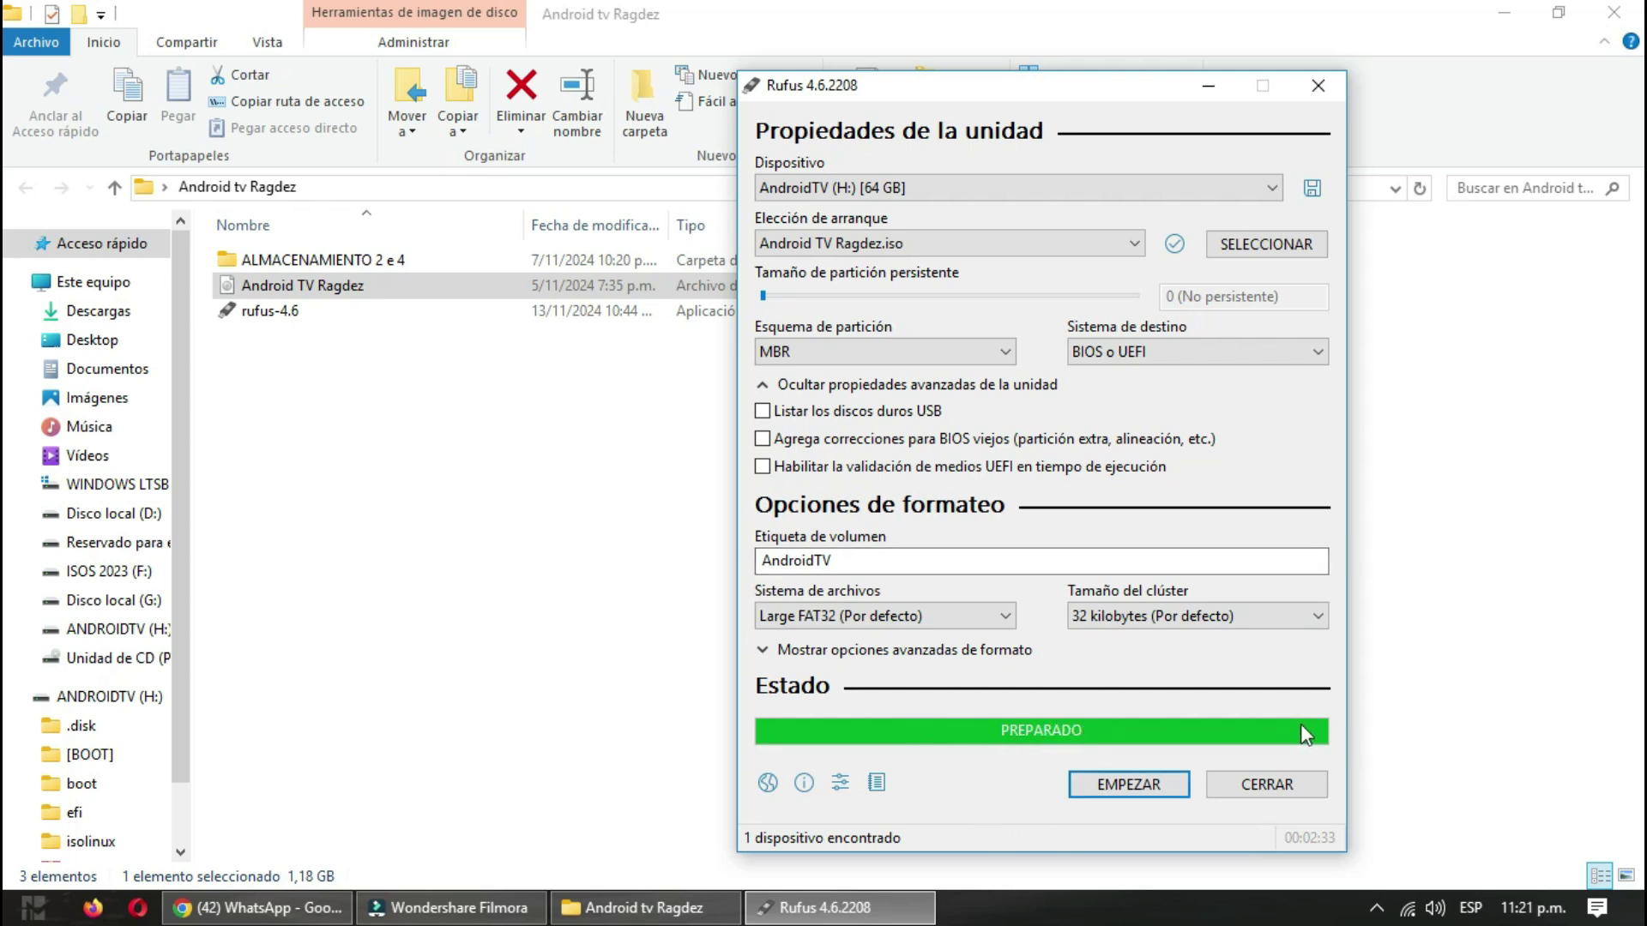
left_click(1269, 787)
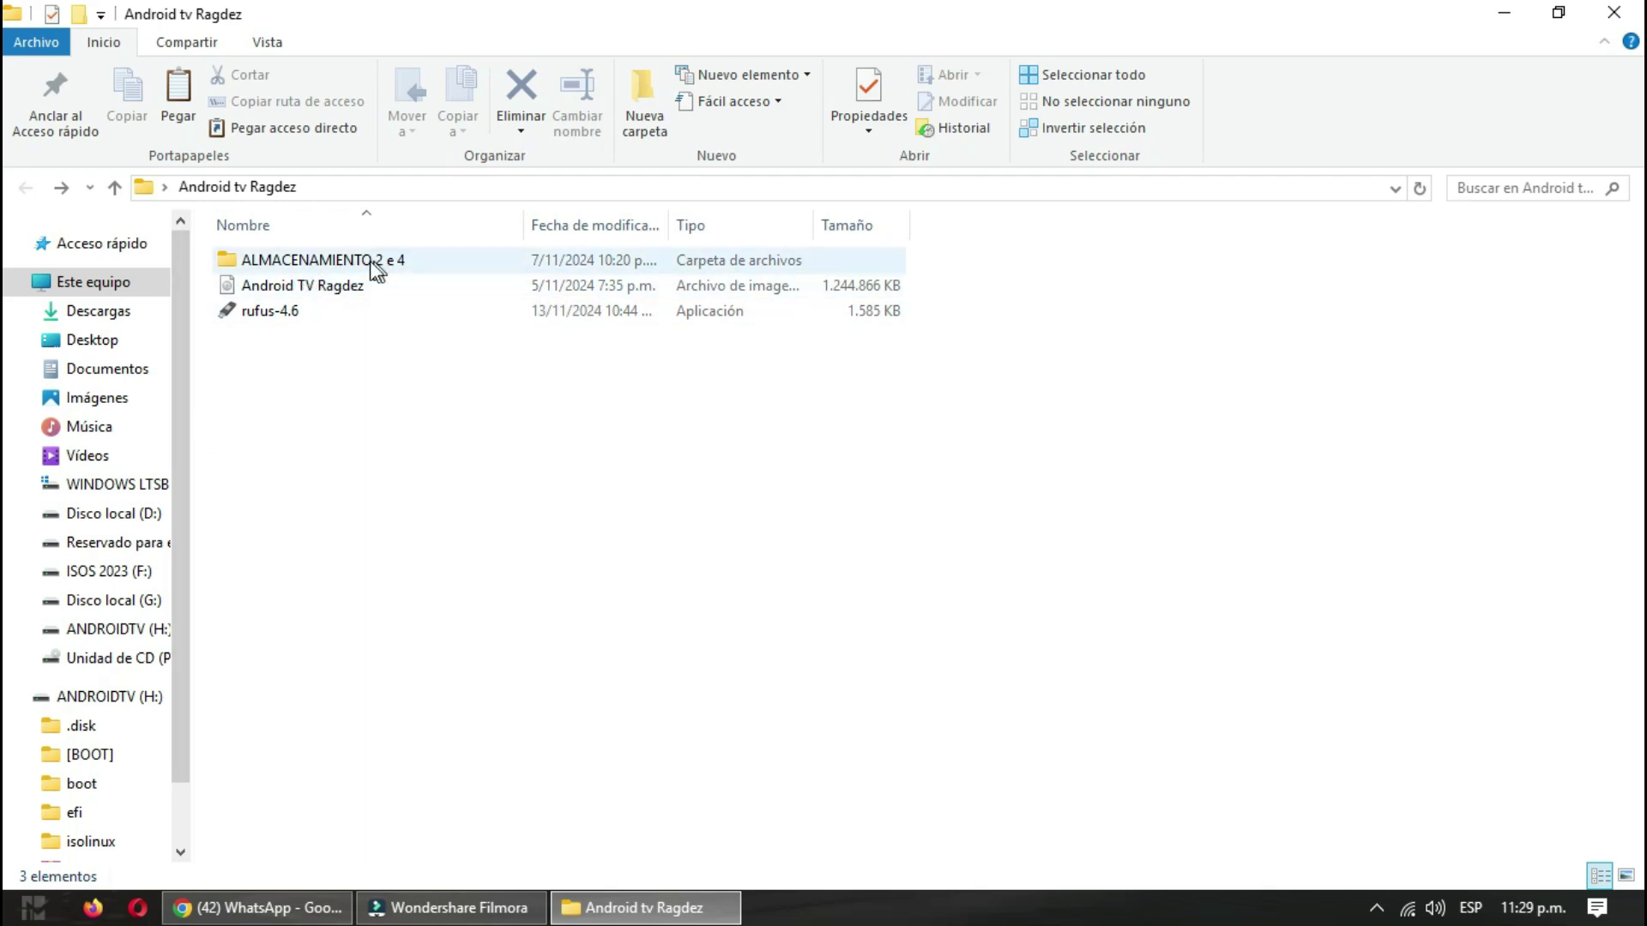
Copy the data4GB archive from the ALMACENAMIENTO 2 e 4 folder
left_click(328, 262)
double_click(328, 259)
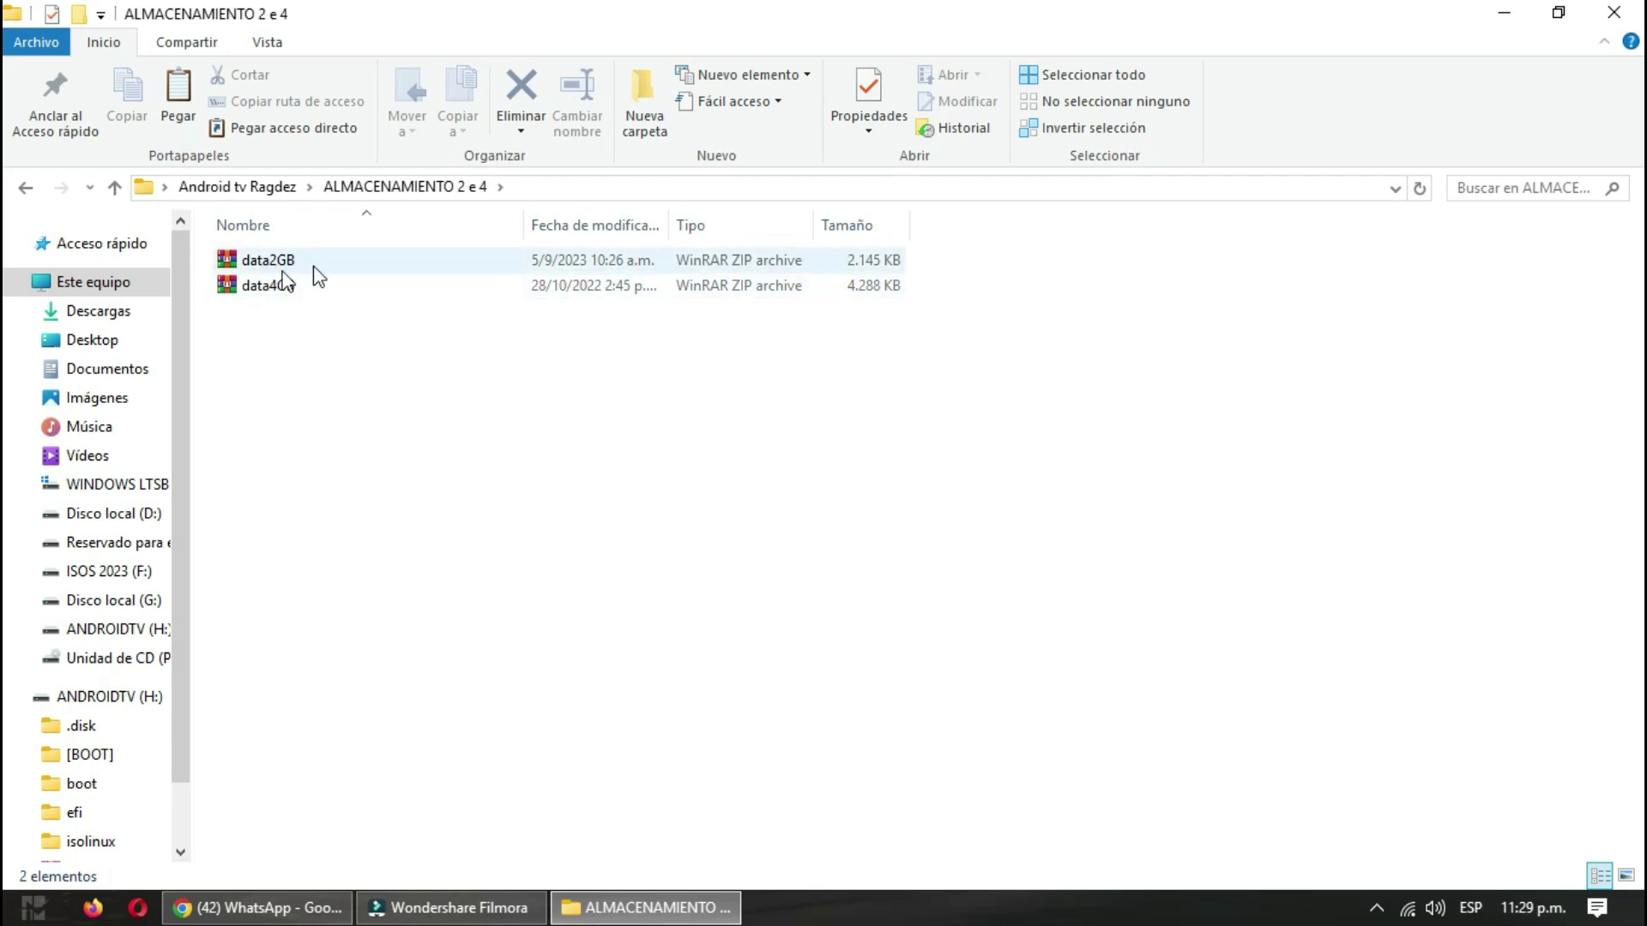
right_click(271, 286)
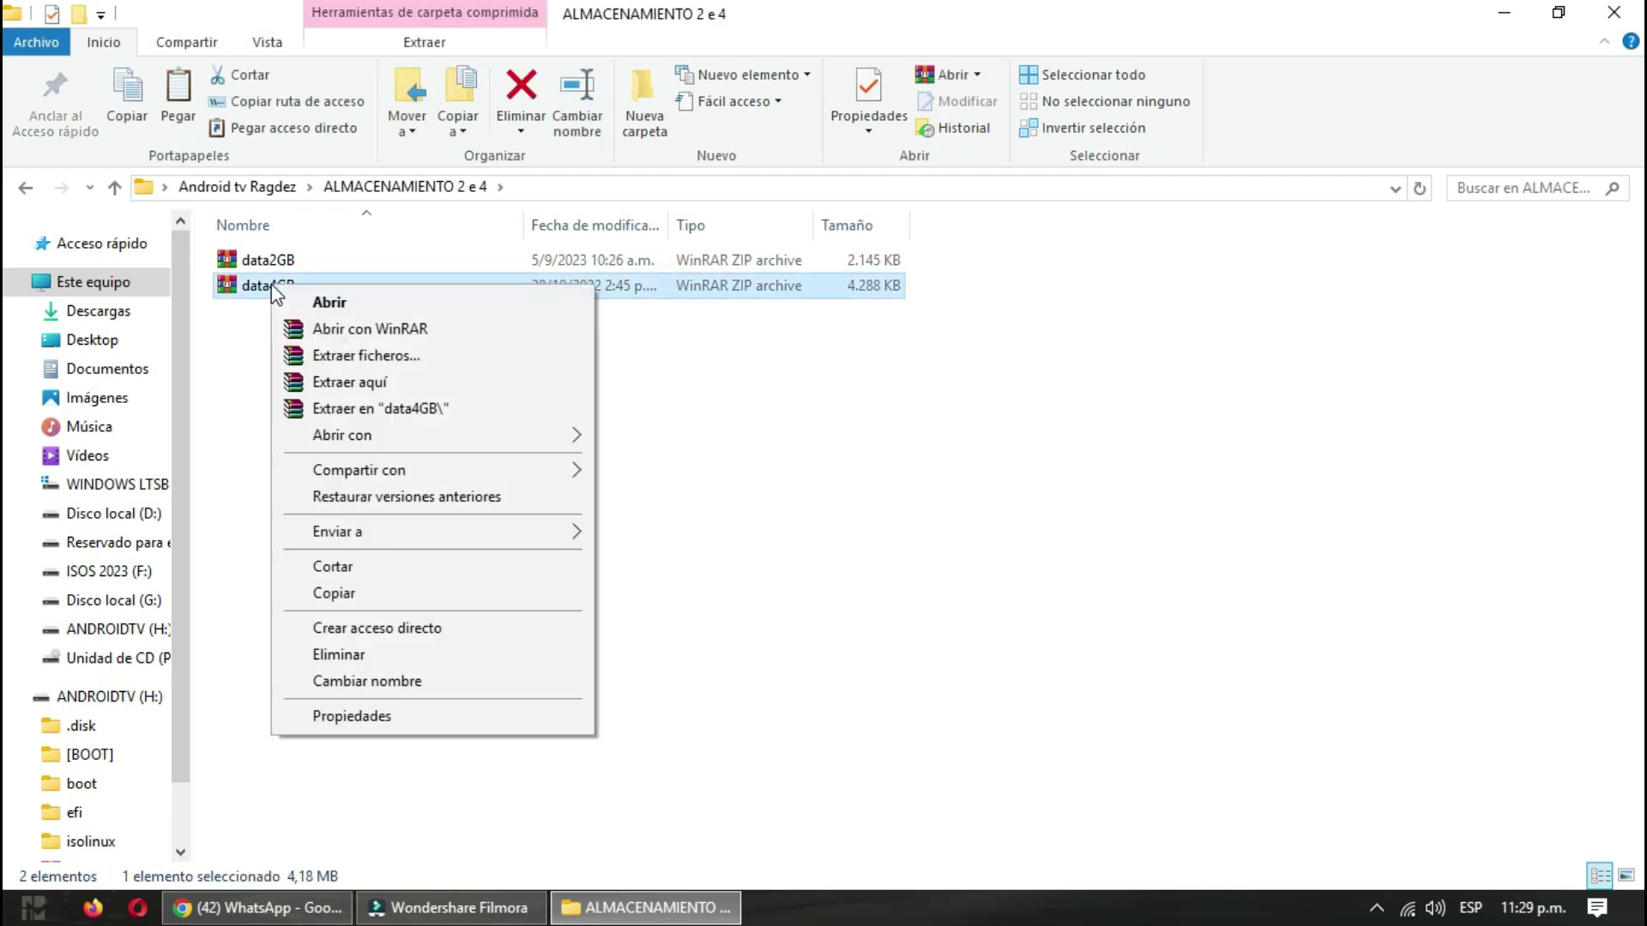
left_click(362, 594)
left_click(680, 598)
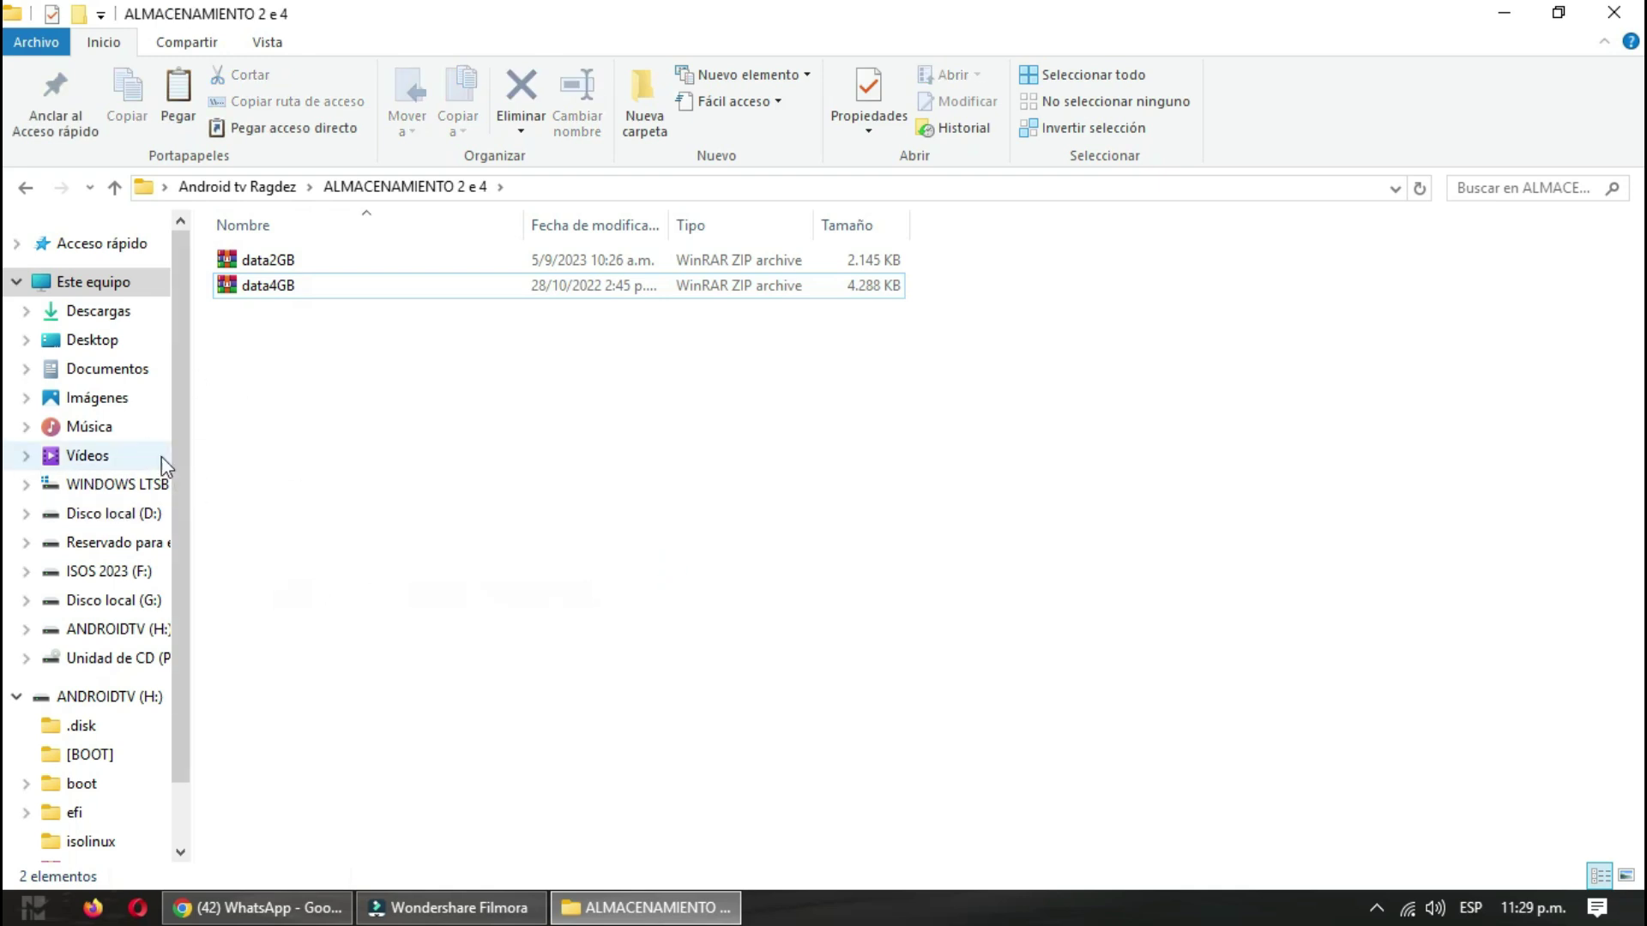
Paste data4GB into the root of the ANDROIDTV (H:) drive, replacing the existing file, and extract the archive there
left_click(89, 283)
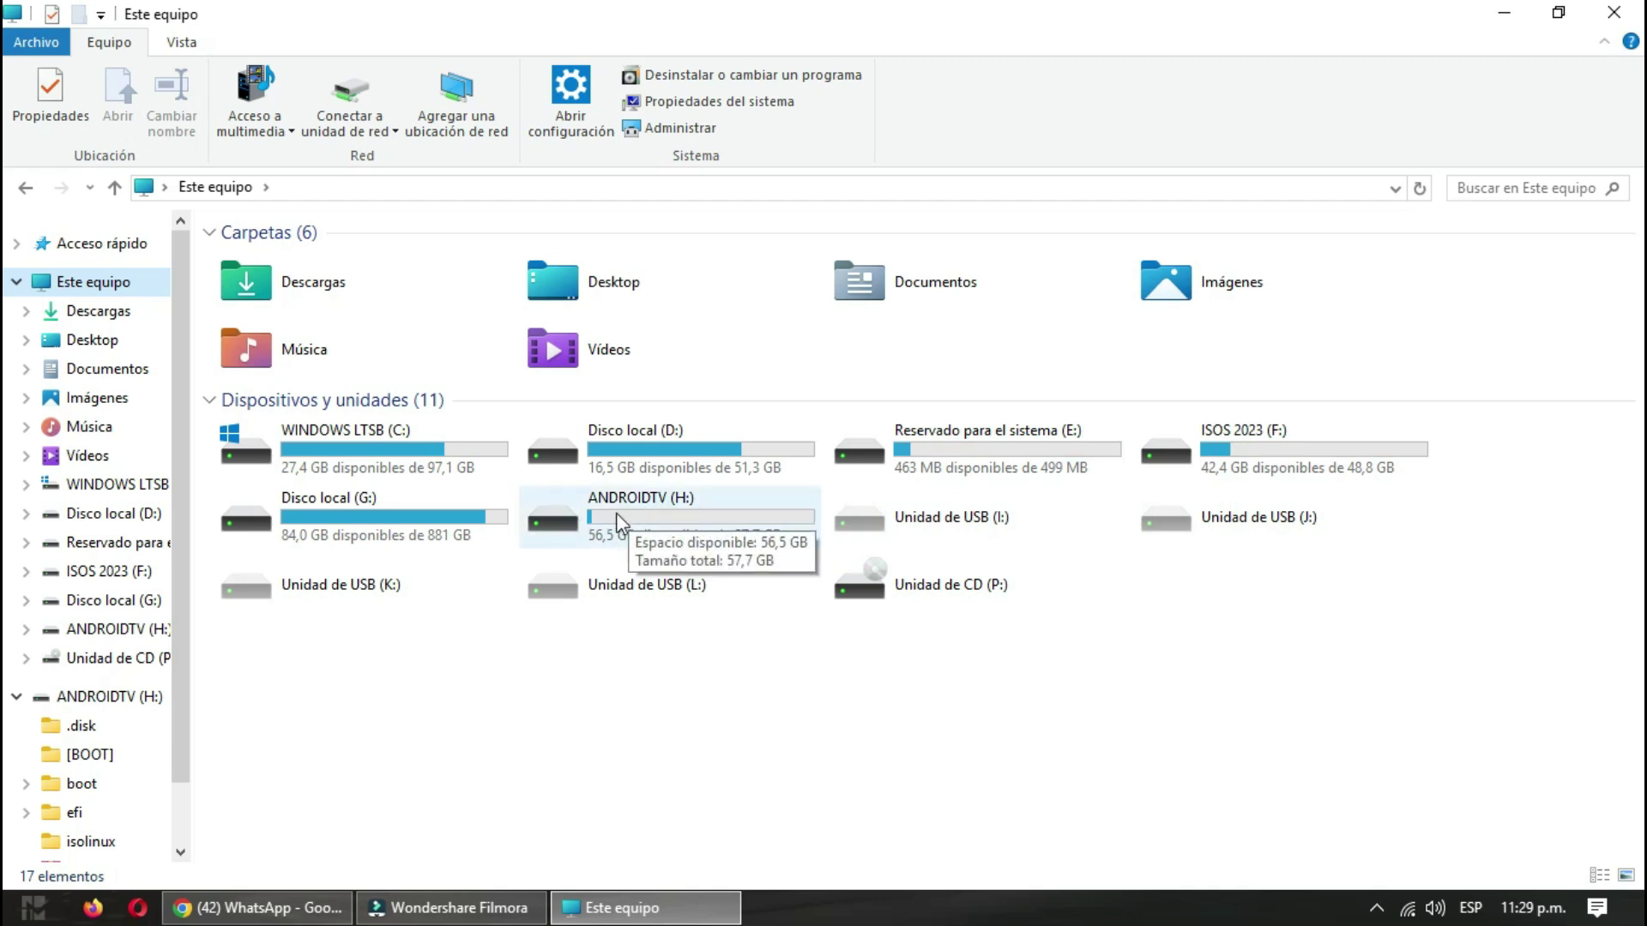
double_click(649, 510)
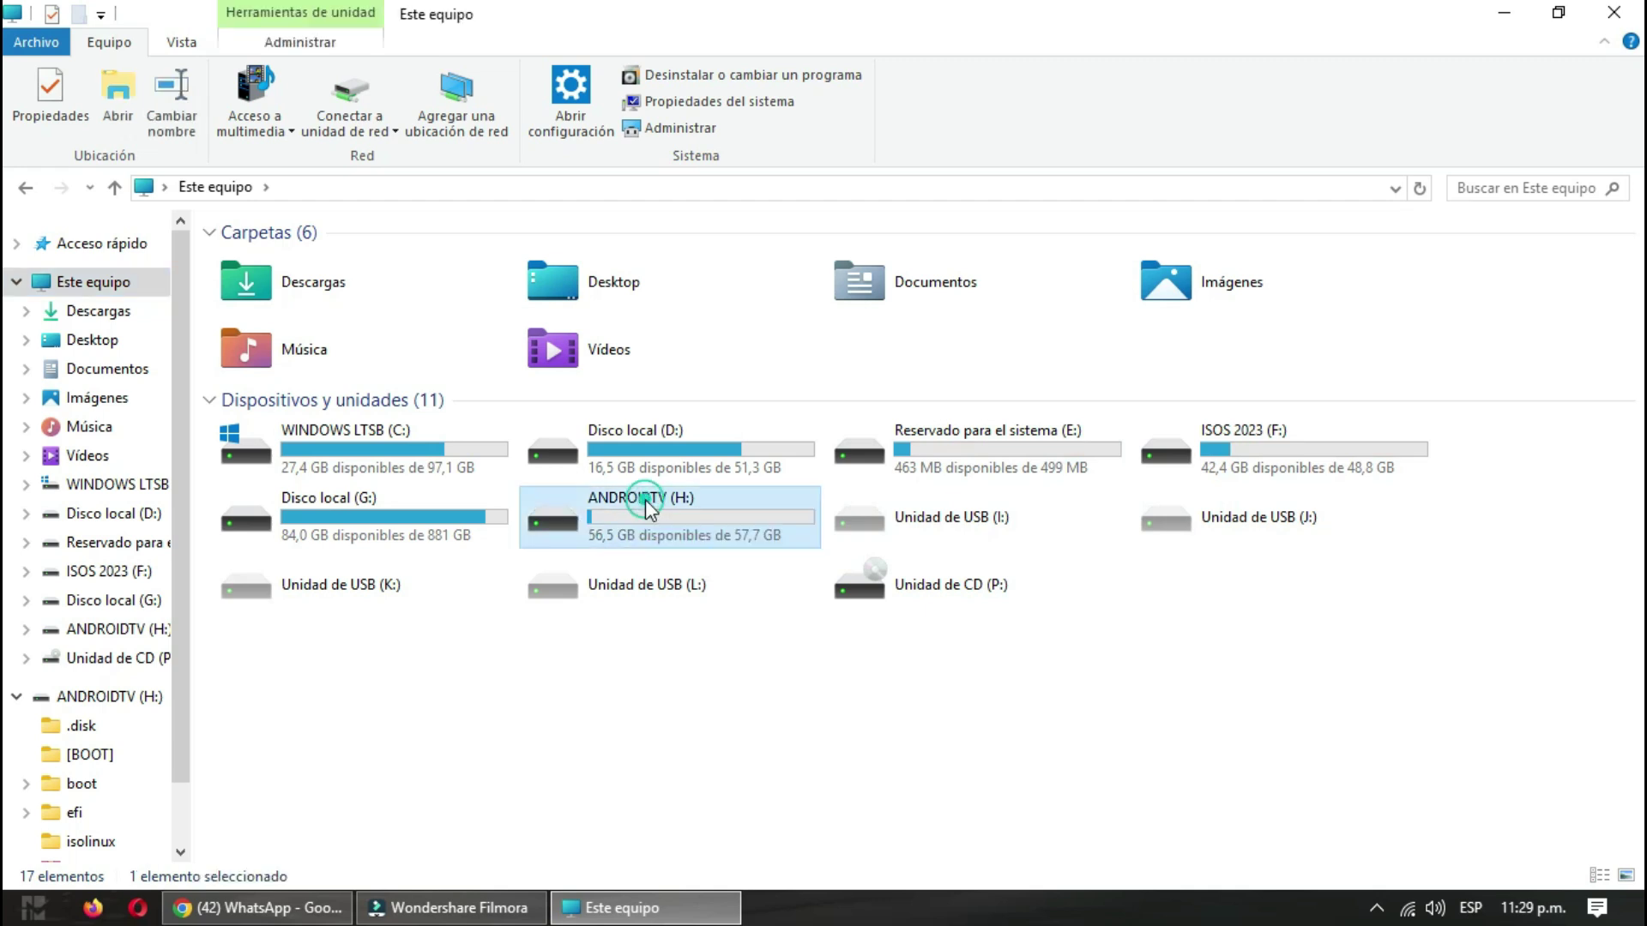
right_click(317, 691)
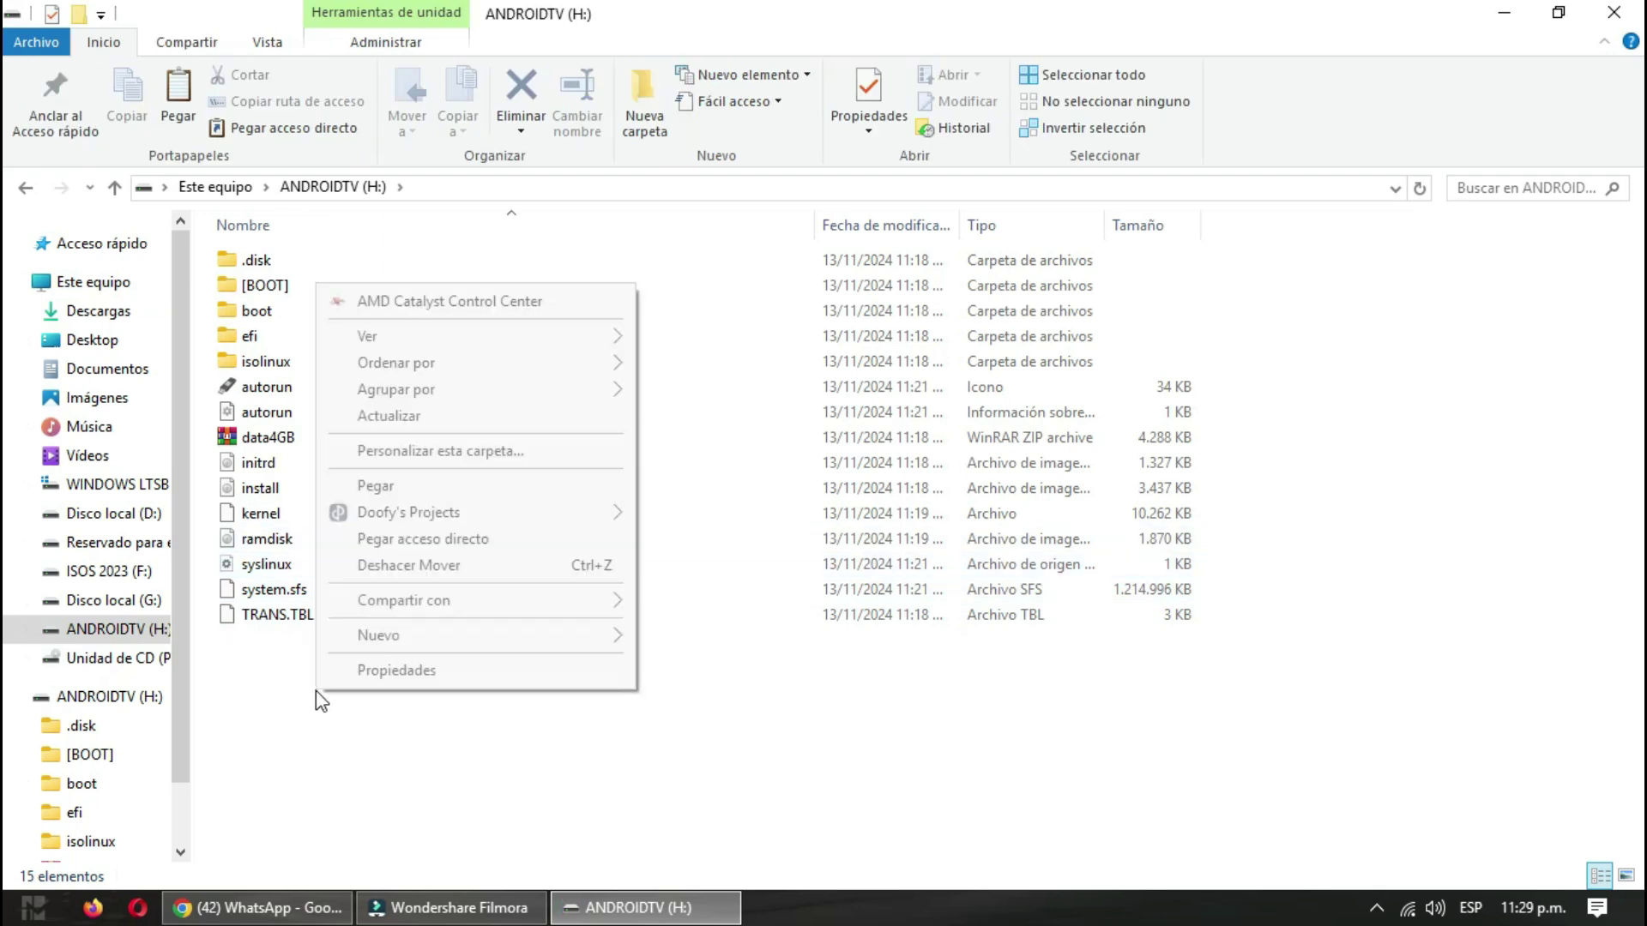
left_click(438, 478)
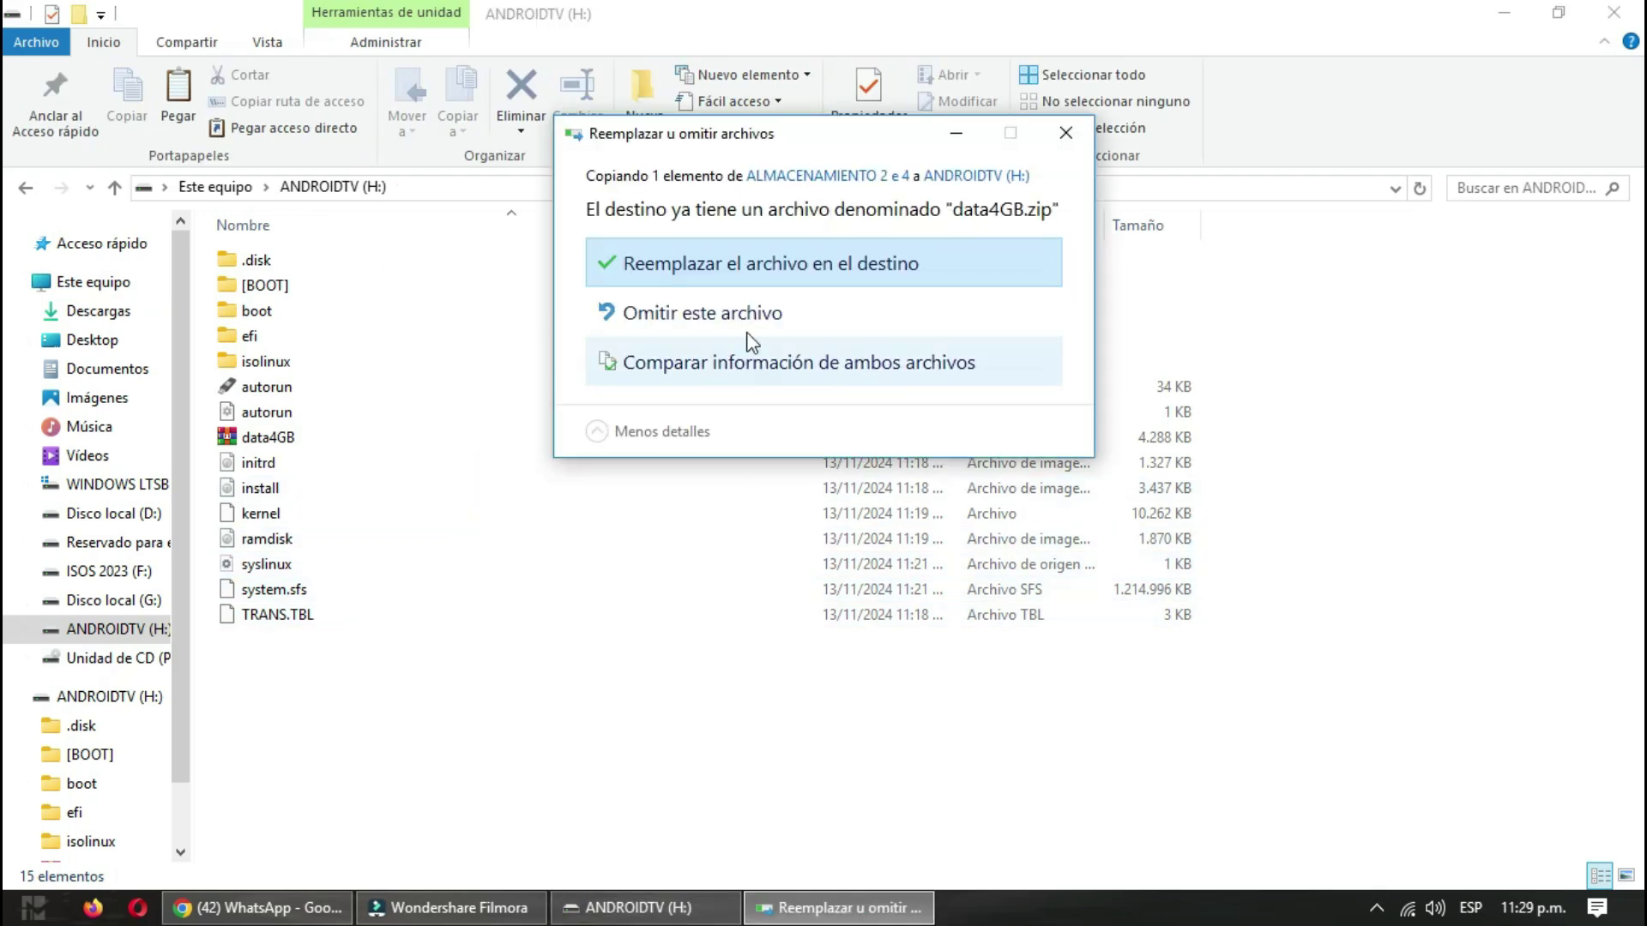
left_click(678, 265)
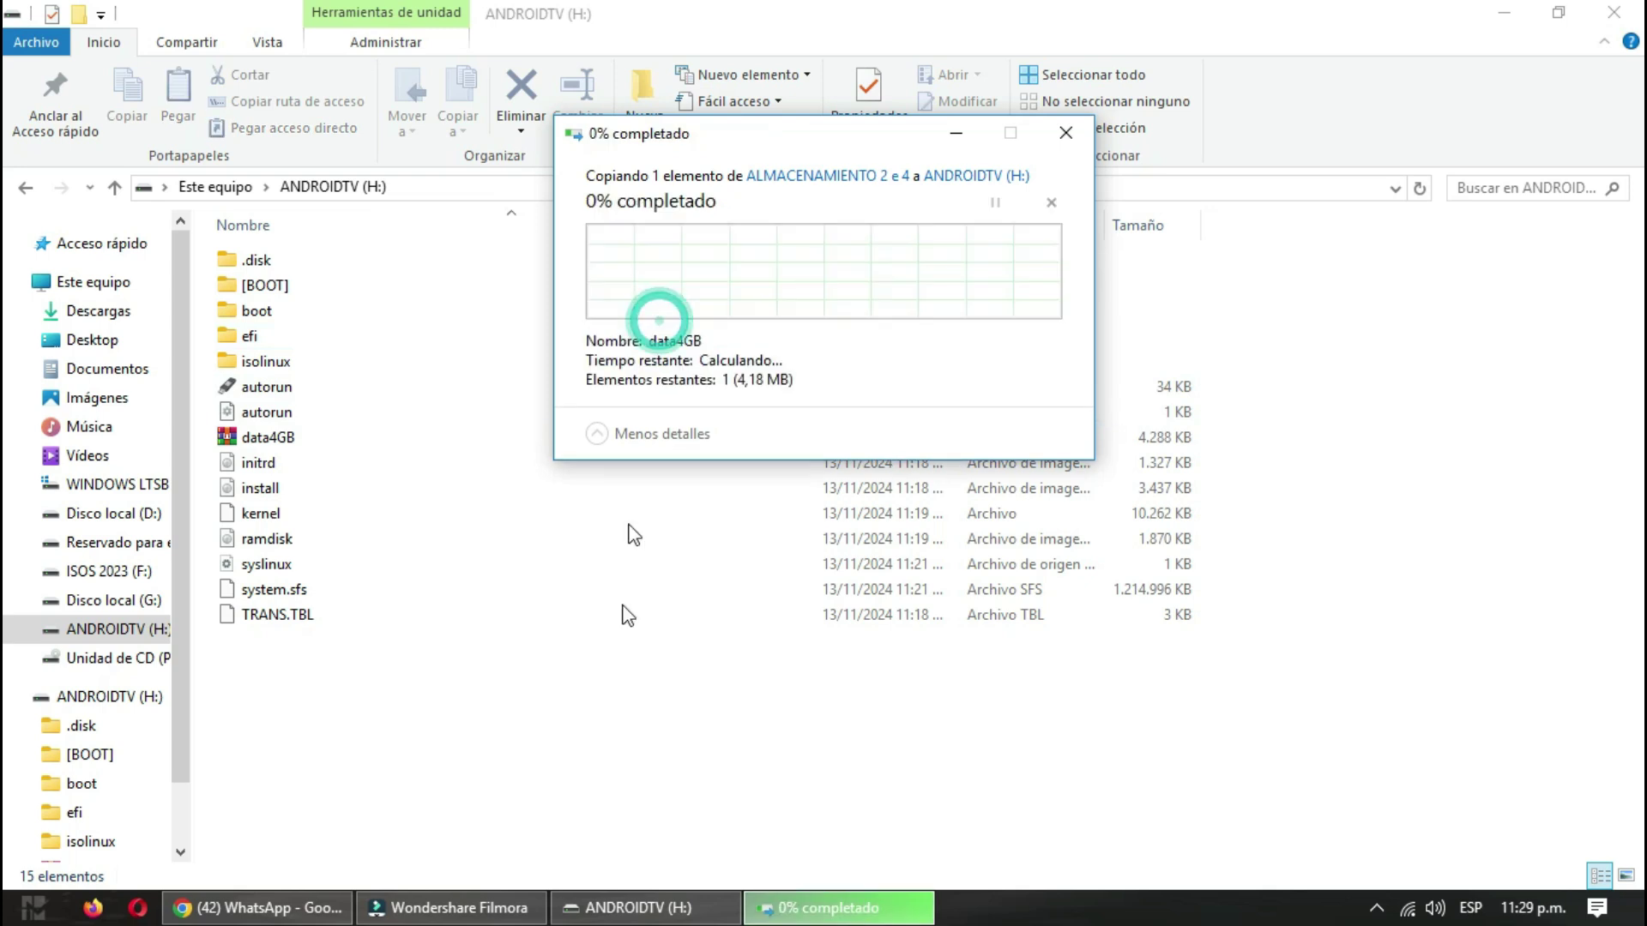
right_click(266, 437)
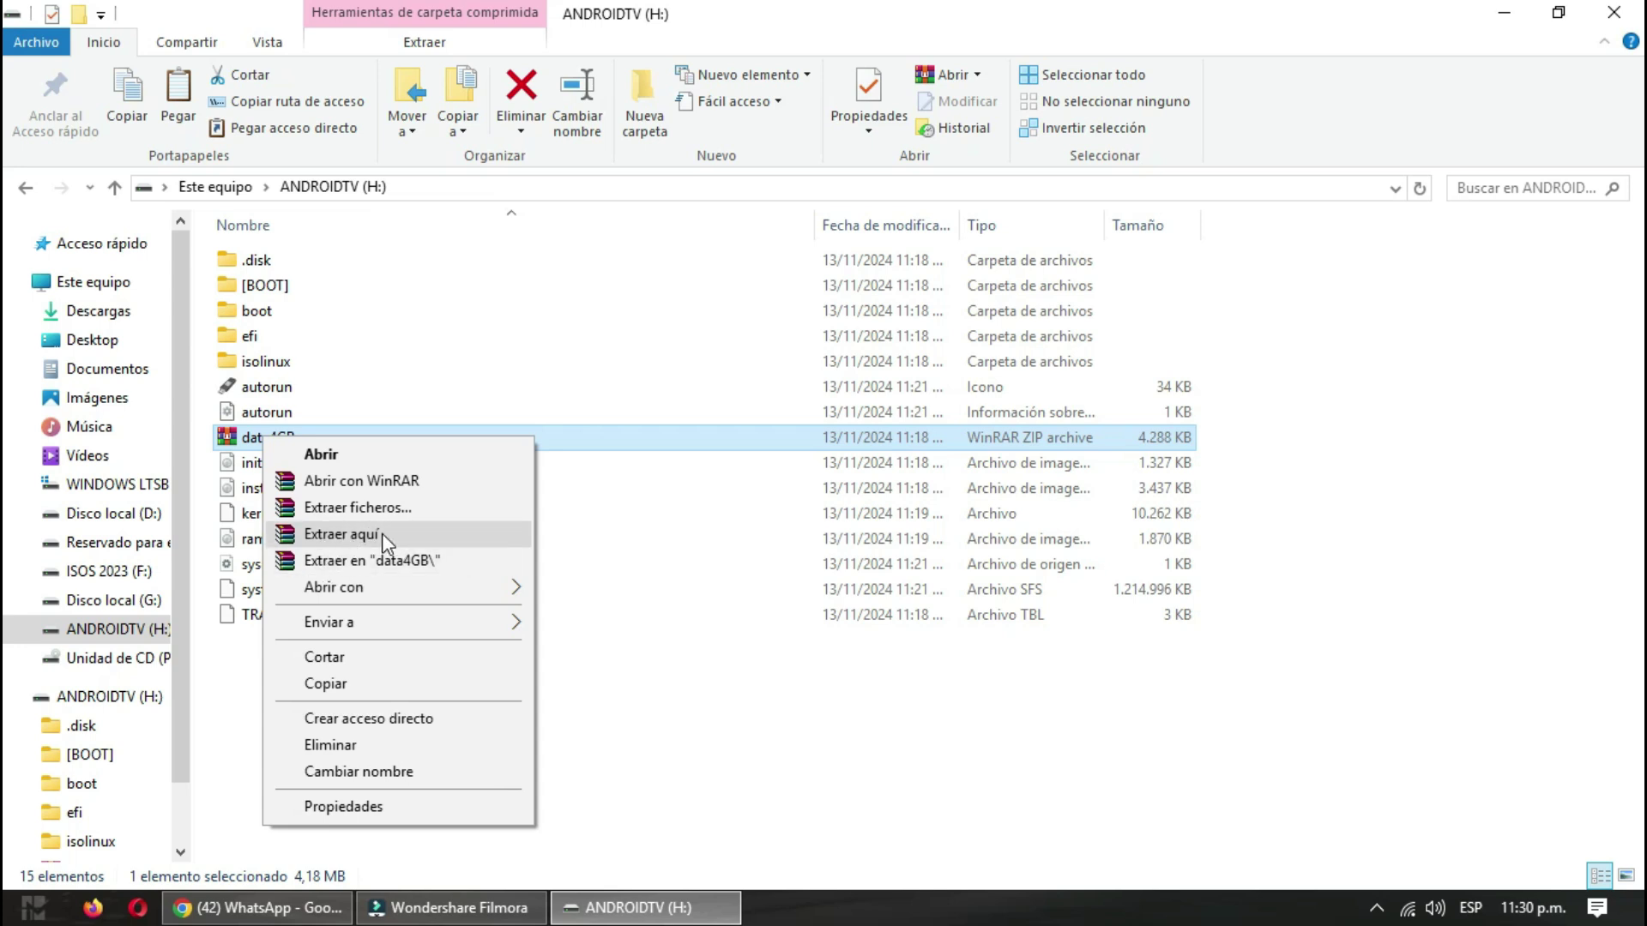
left_click(367, 535)
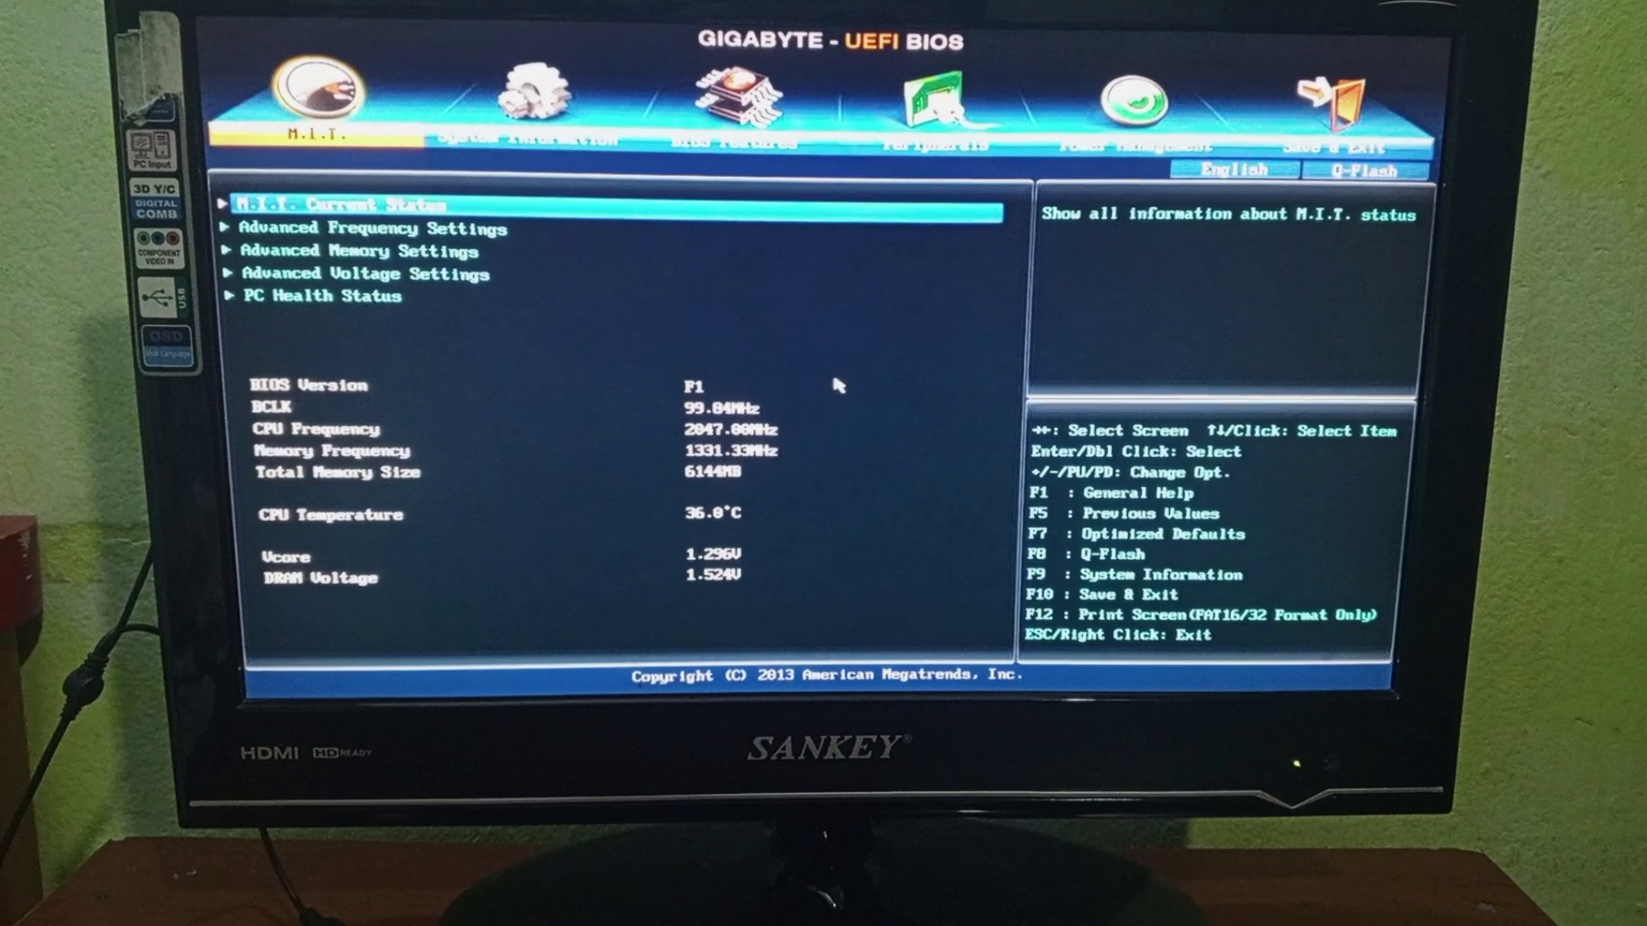
Go to the Save & Exit section of the UEFI BIOS setup
key("Right")
key("Right")
key("Right")
key("Right")
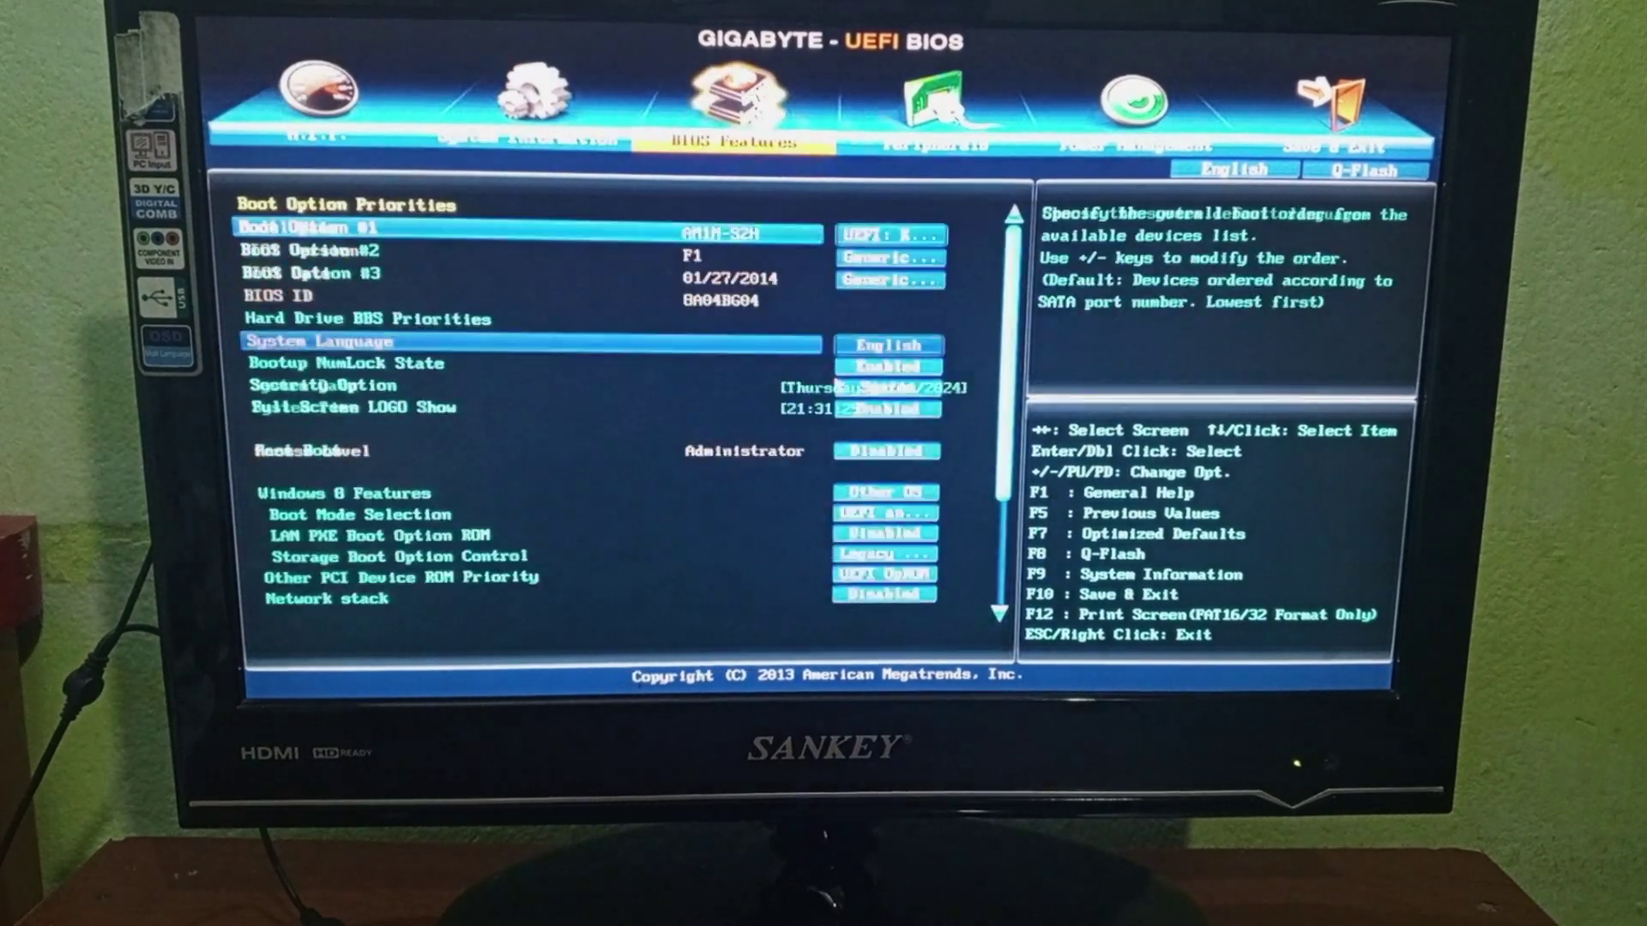
key("Right")
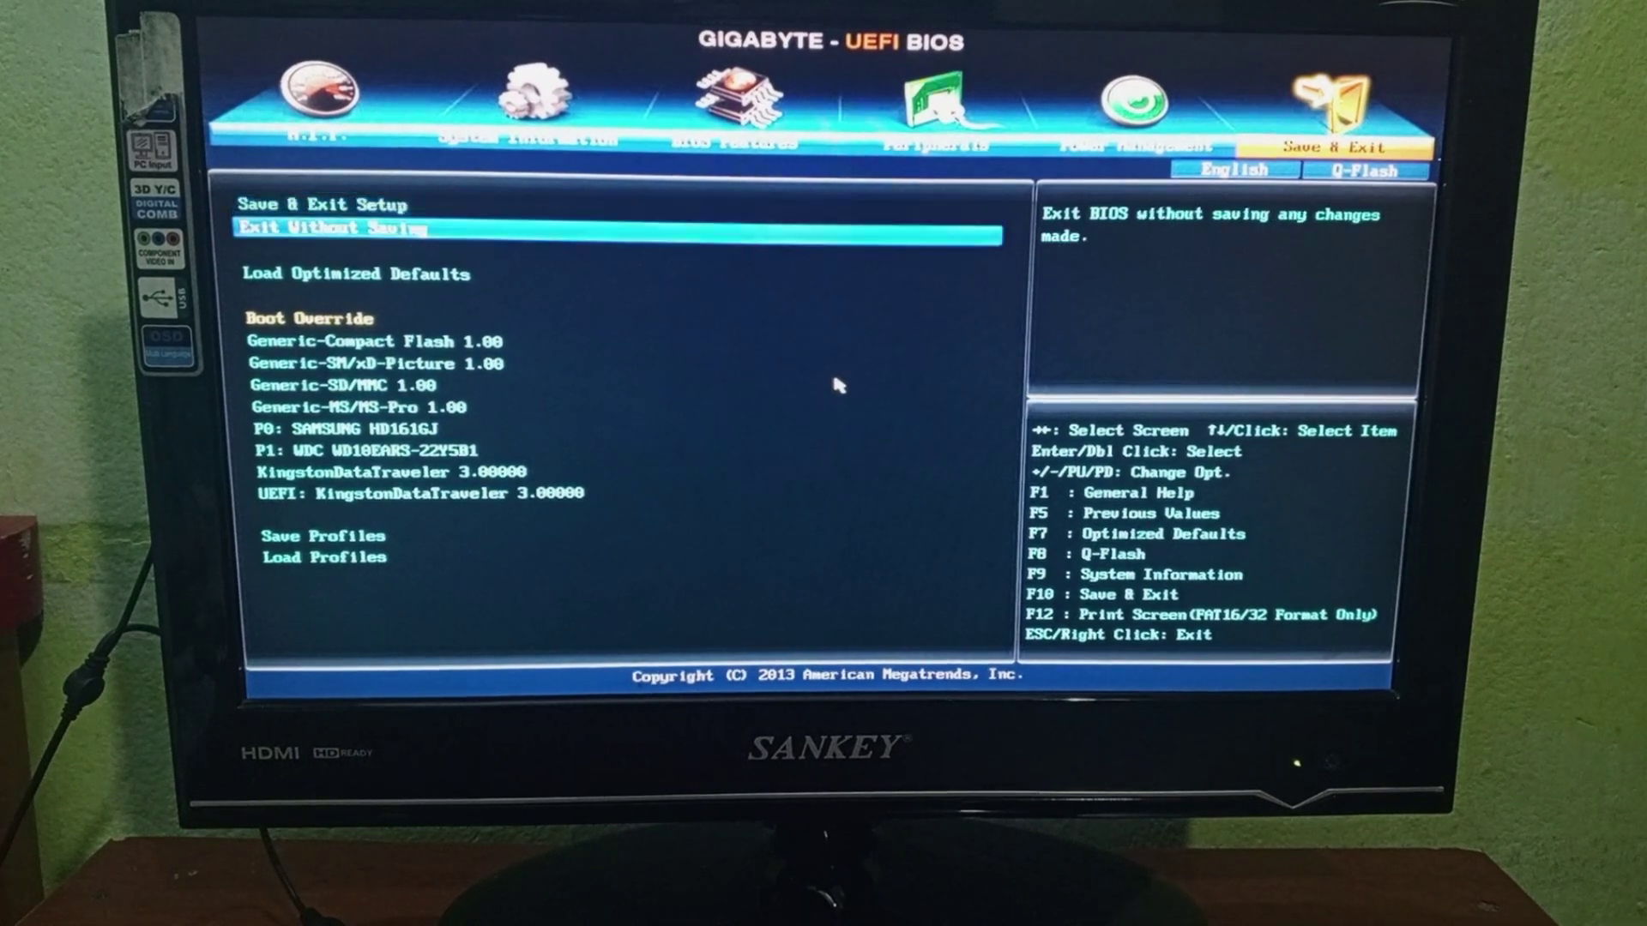
Highlight the non-UEFI KingstonDataTraveler 3.00000 entry under Boot Override
key("Down")
key("Down")
key("Down")
key("Down")
key("Down")
key("Down")
key("Down")
key("Down")
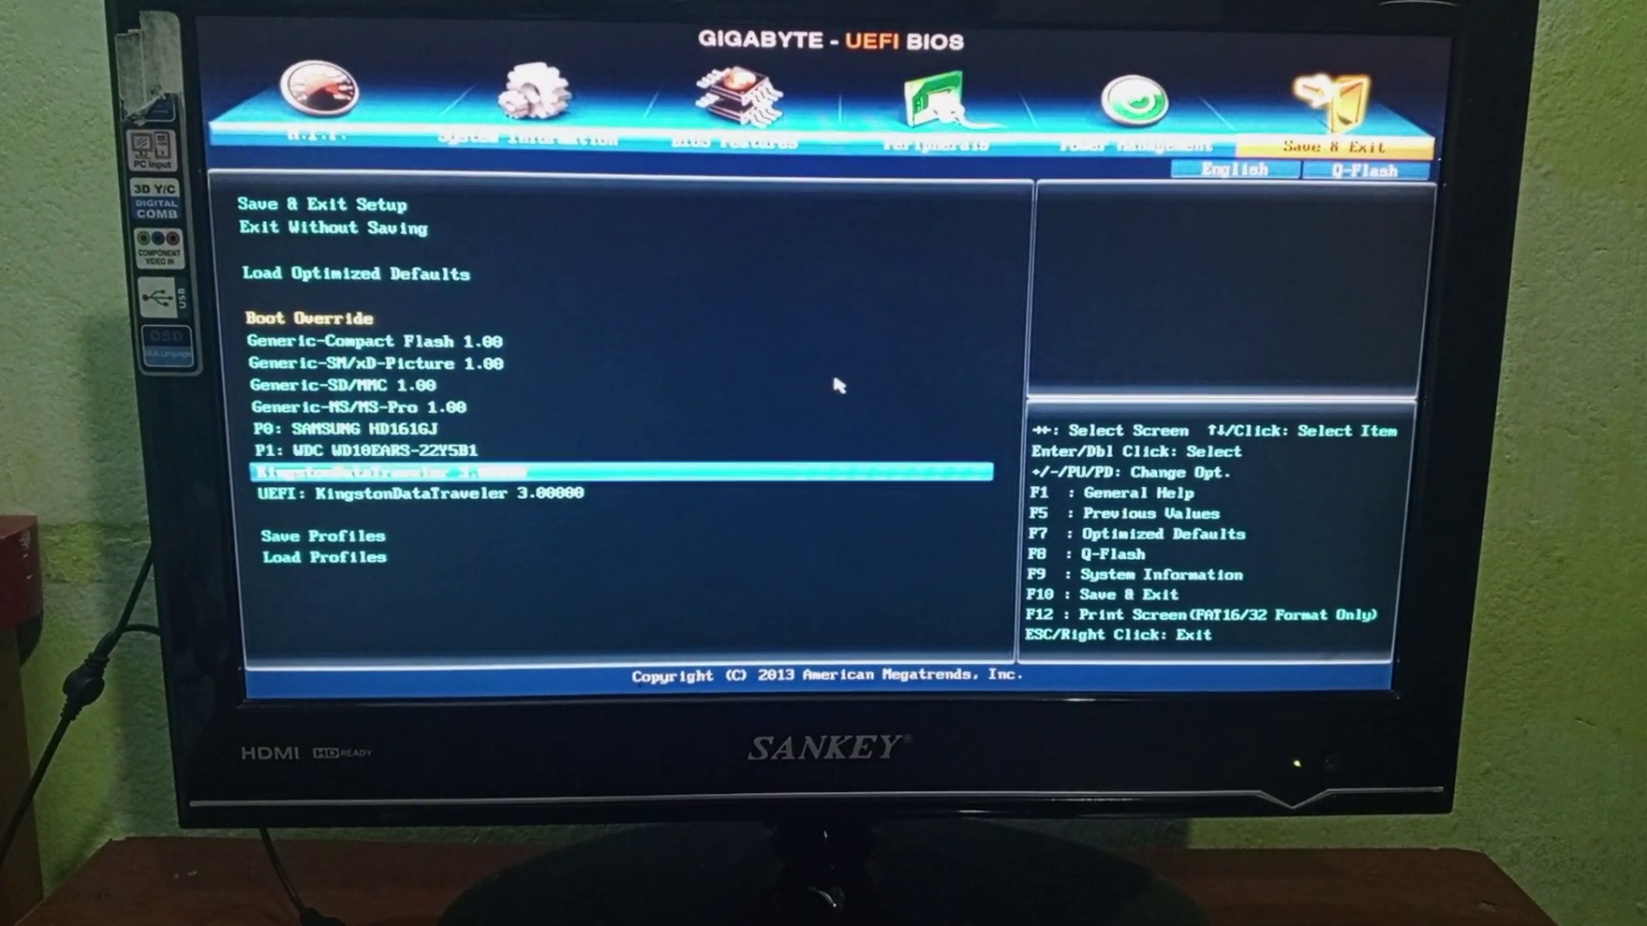